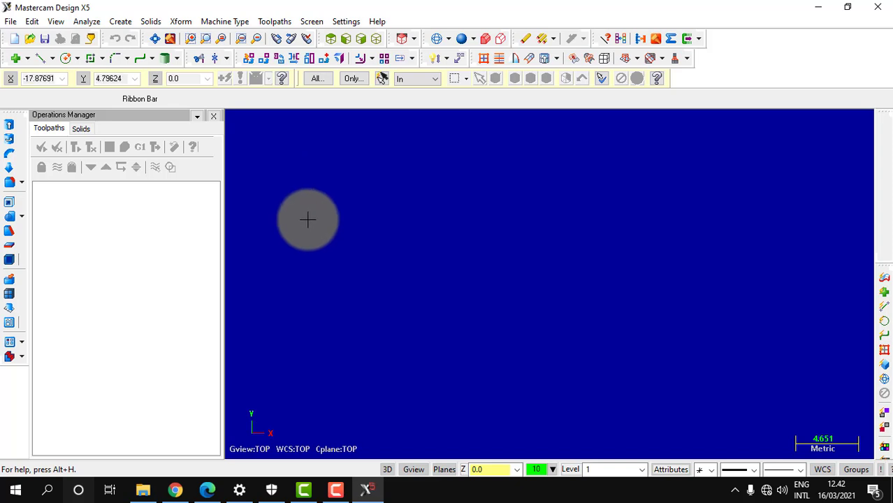
click(126, 189)
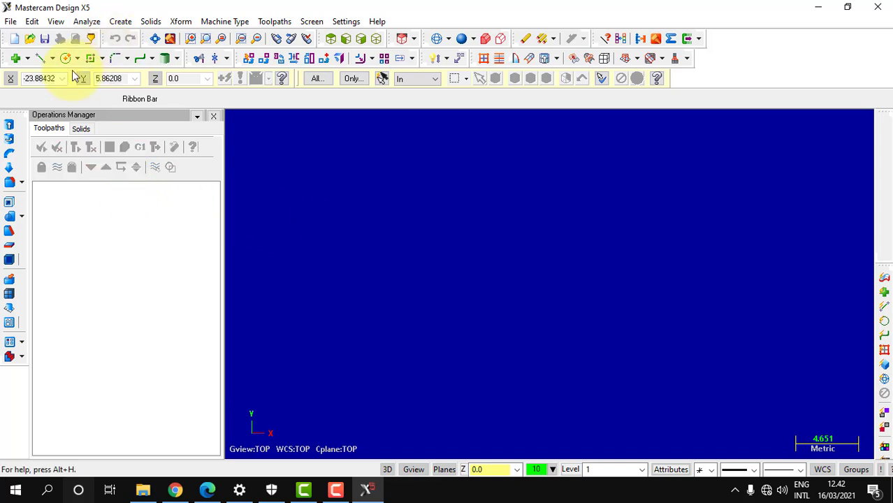
click(237, 153)
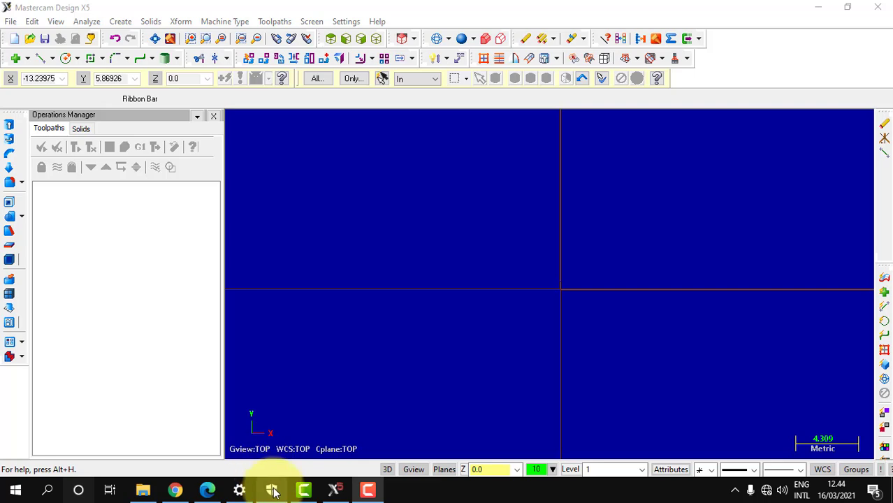
Step: Check the shaft drawing PDF in Edge, and in Mastercam draw a 90 mm horizontal line from the origin toward negative X at 180°
click(208, 490)
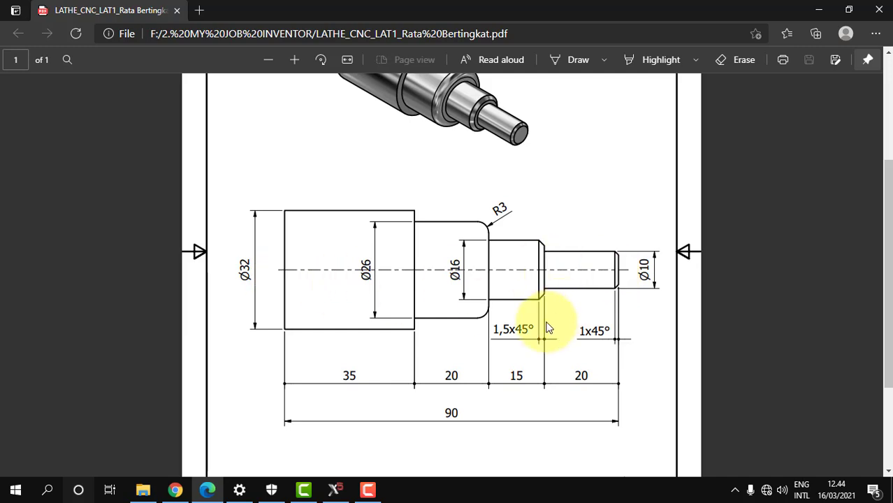
click(334, 490)
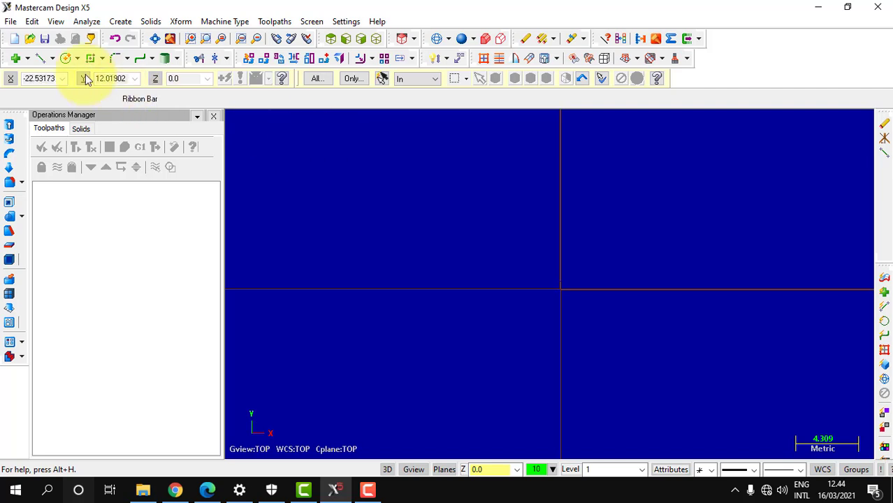
click(42, 61)
click(559, 287)
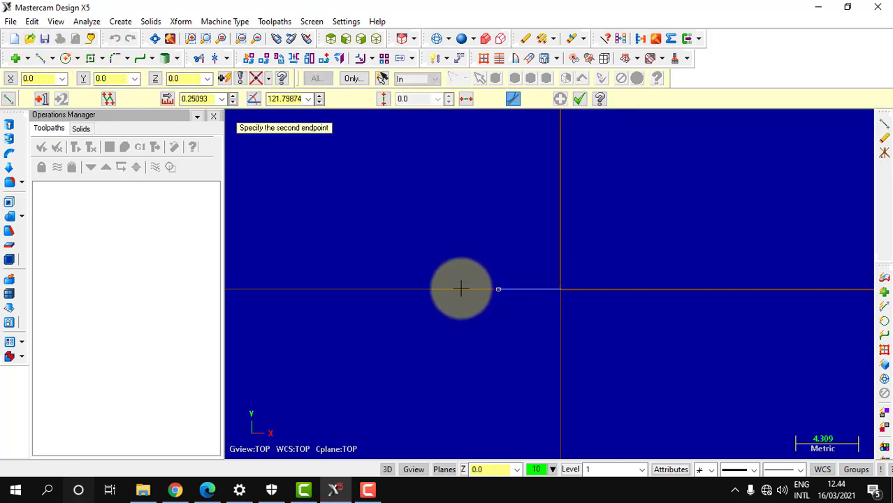
click(278, 287)
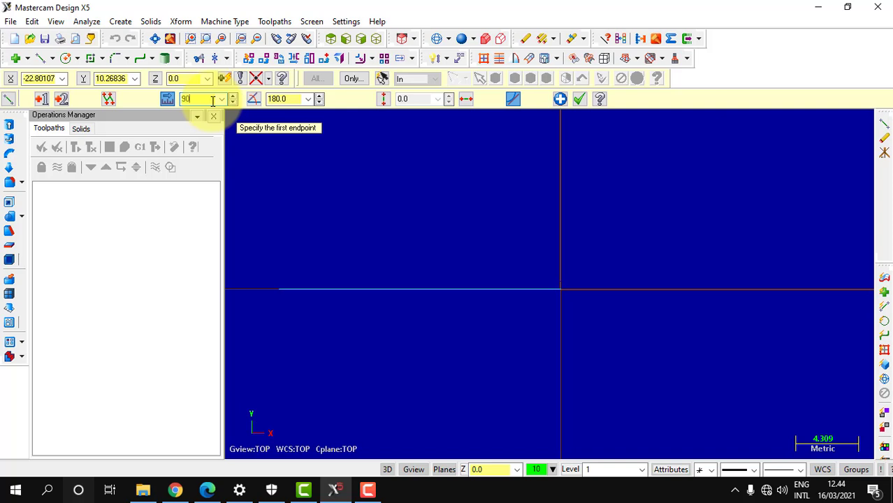
click(579, 99)
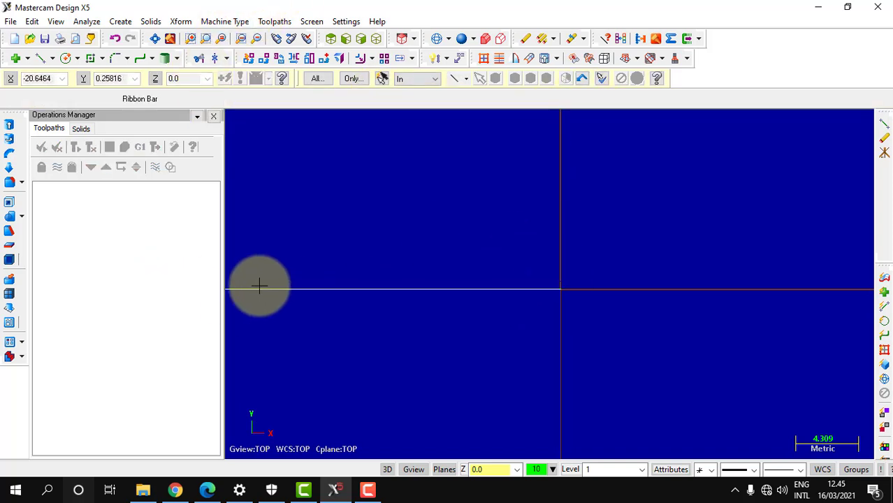
Step: Consult the PDF drawing's diameters and draw a vertical line upward from the origin in Mastercam with length 32/2 at 90°
click(156, 40)
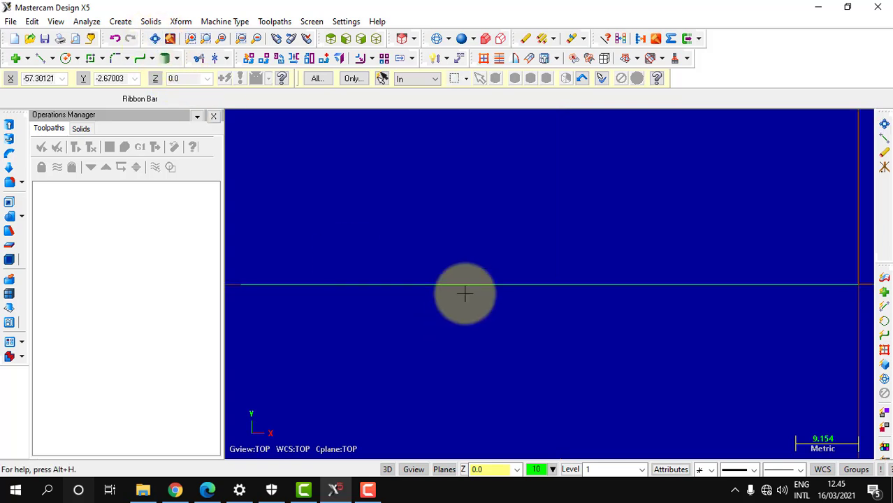
scroll(433, 306, down, 3)
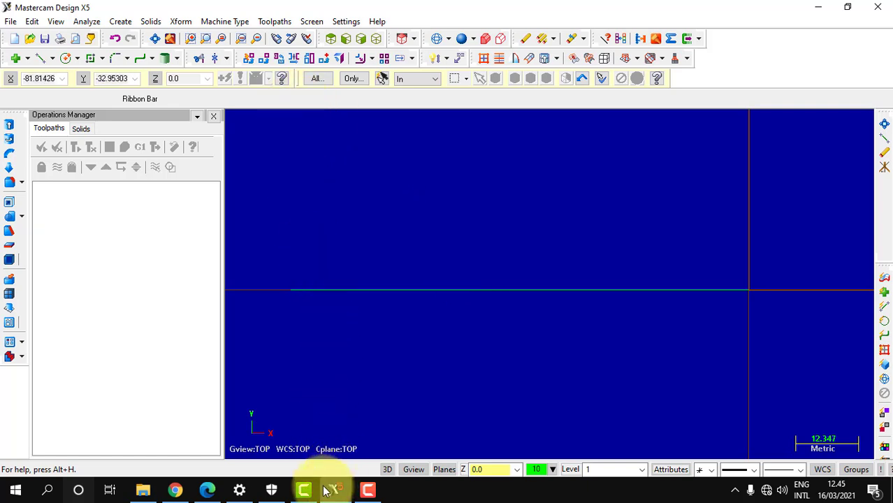
click(208, 491)
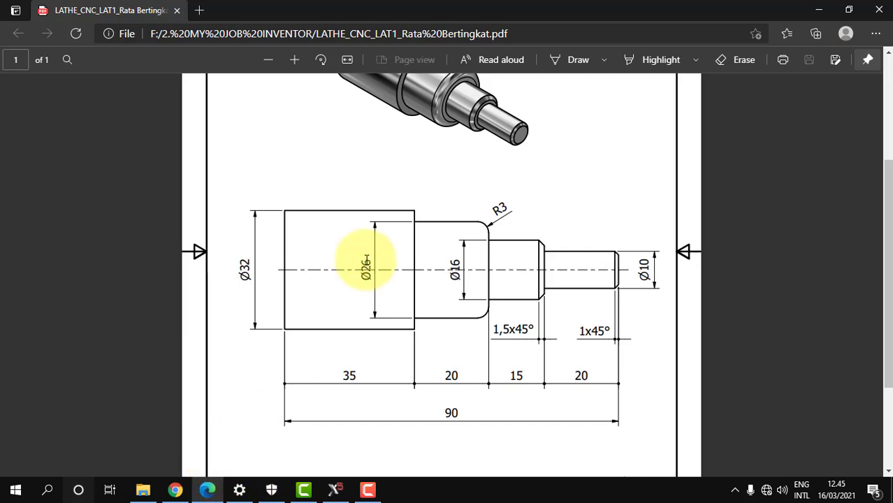
click(335, 489)
click(42, 58)
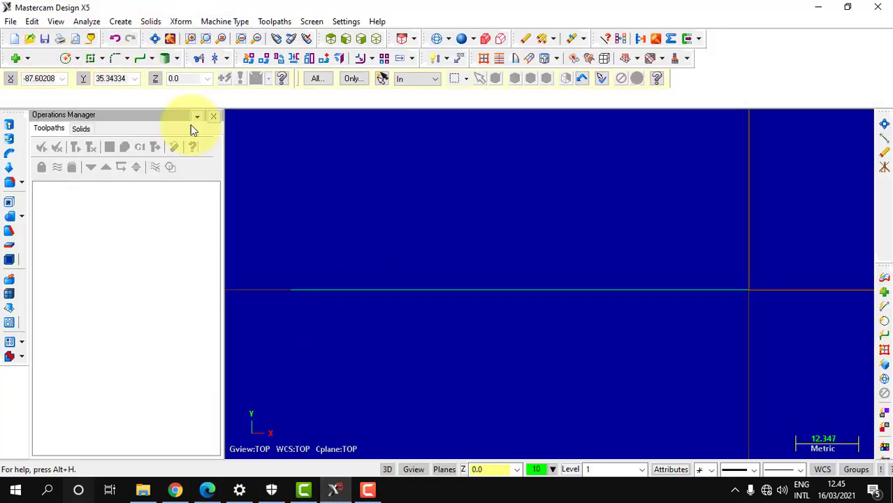
click(749, 289)
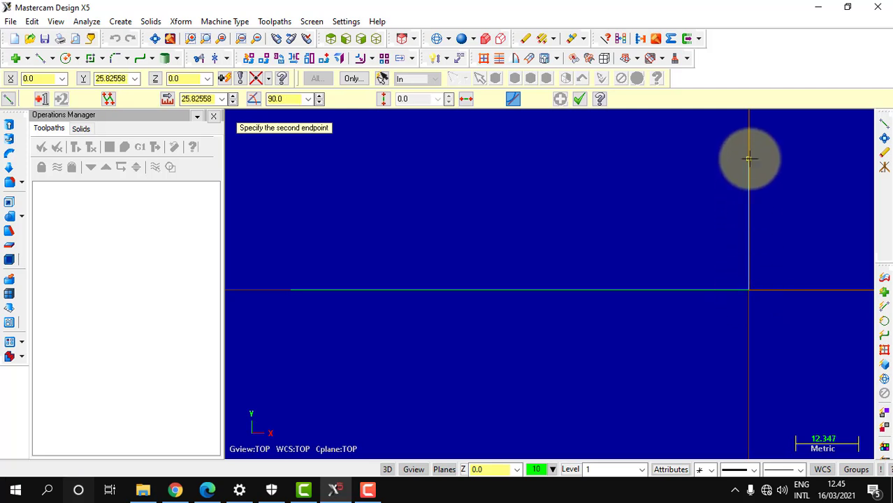
click(749, 159)
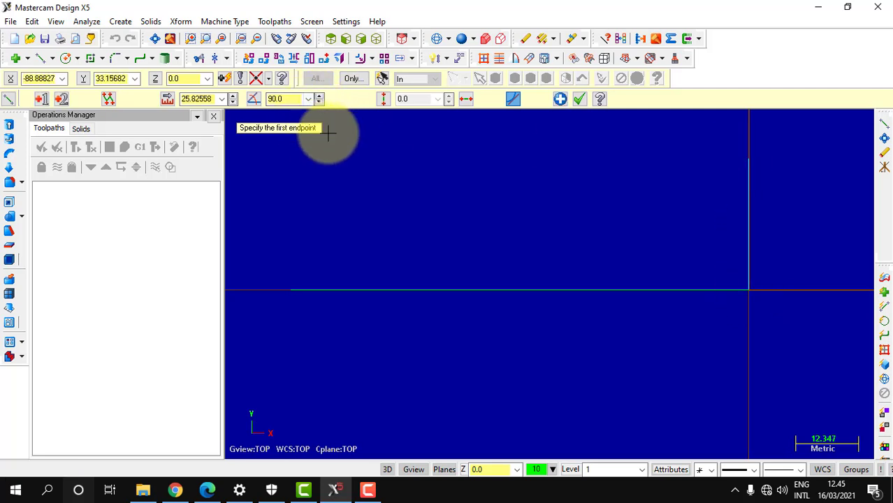
click(214, 100)
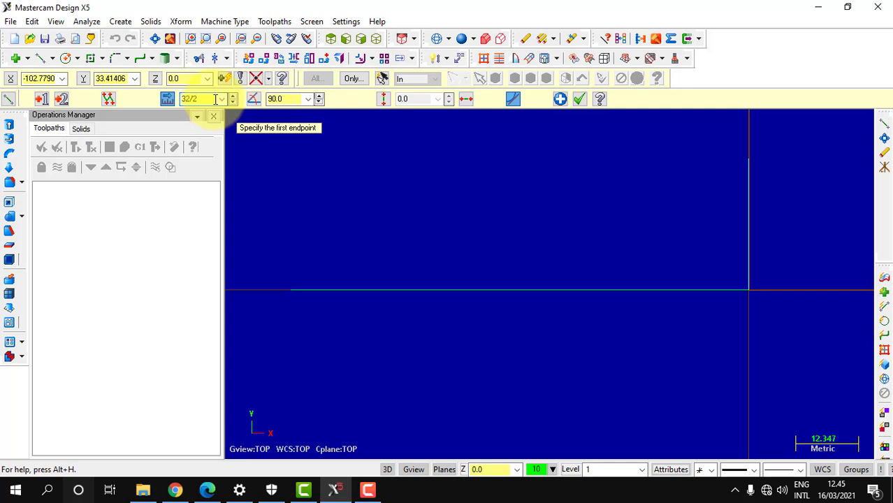
key(Return)
click(580, 99)
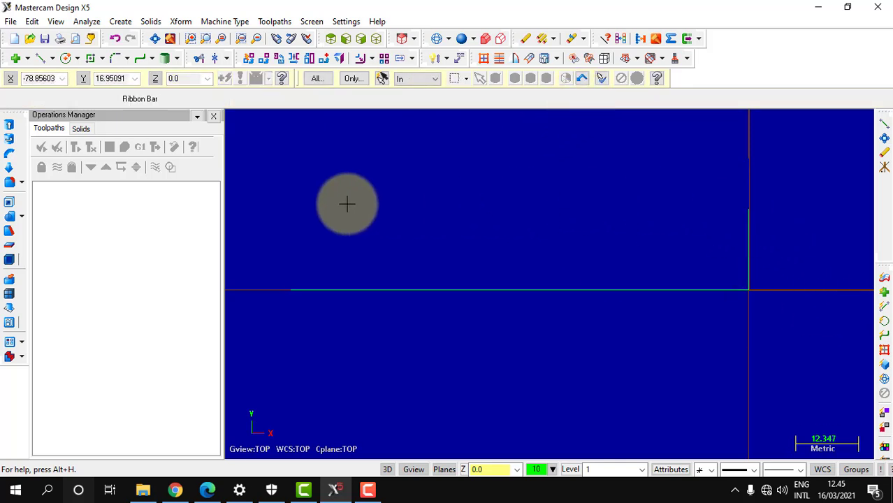
Step: Offset one copy of the vertical line at the origin by 20 mm toward negative X
click(181, 22)
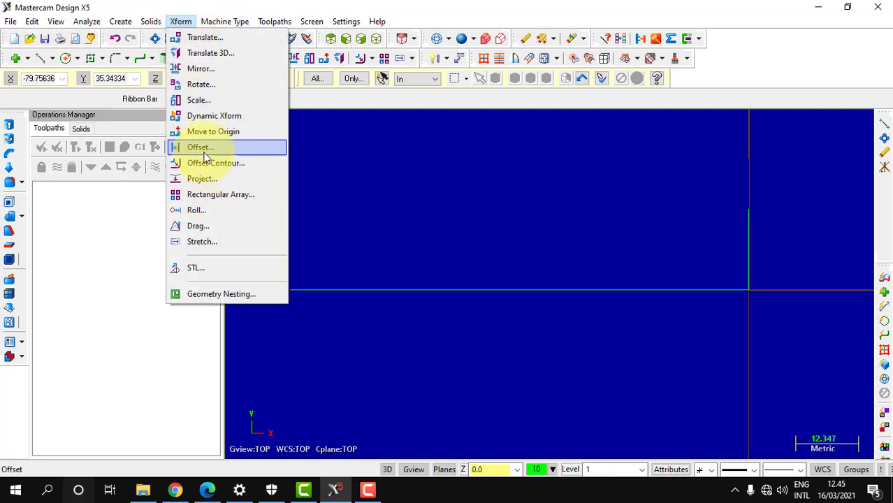
click(470, 152)
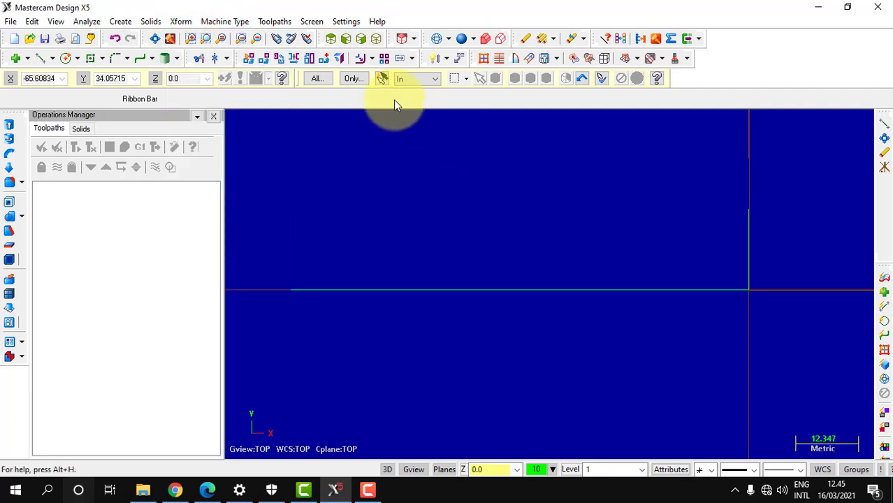
click(373, 61)
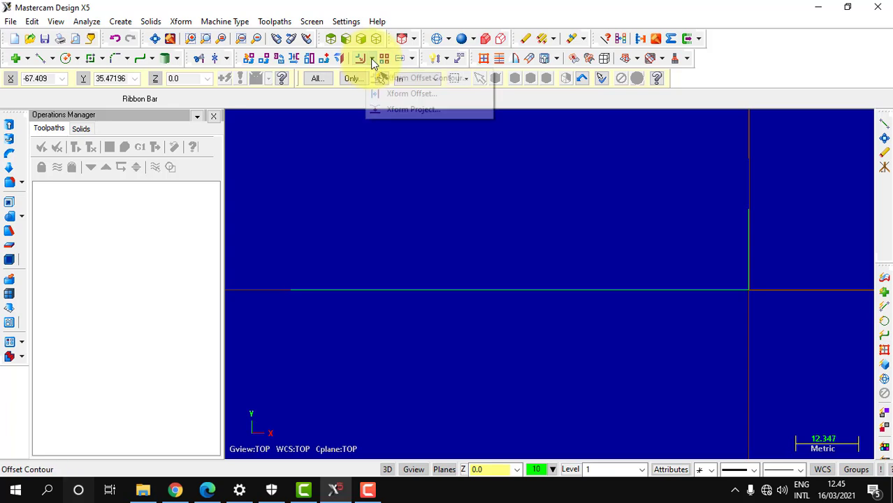
click(395, 94)
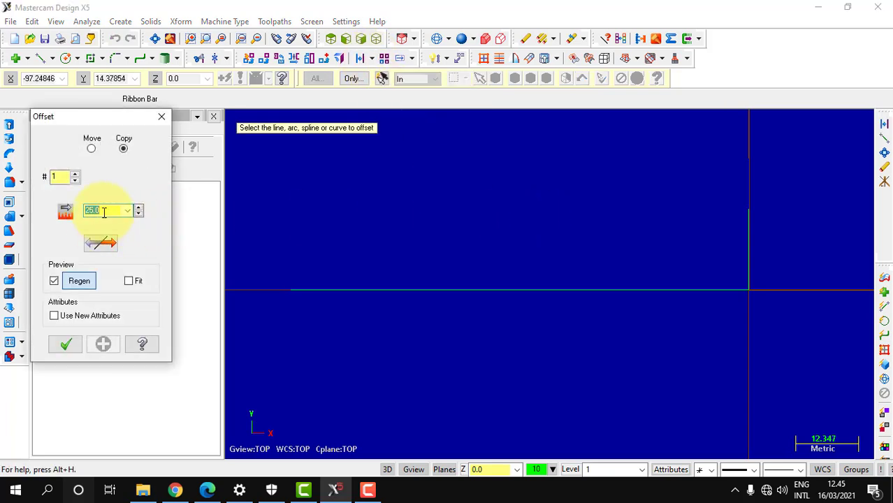
text(20)
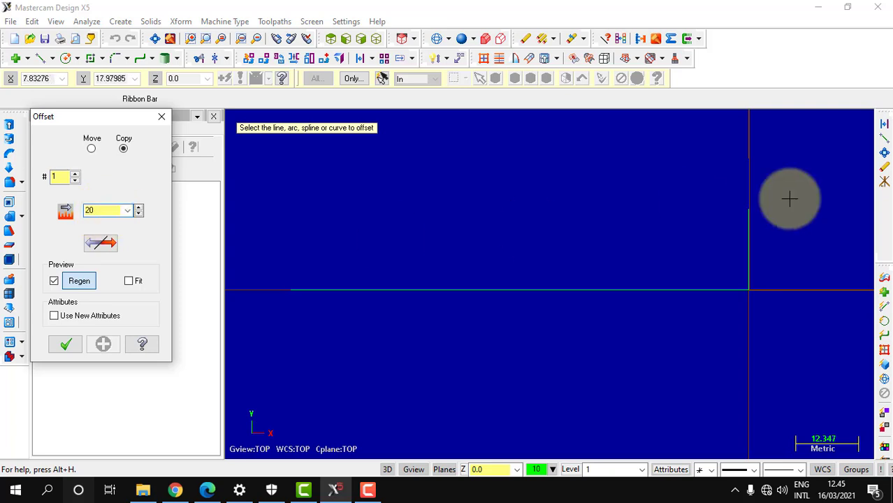
click(746, 234)
click(666, 245)
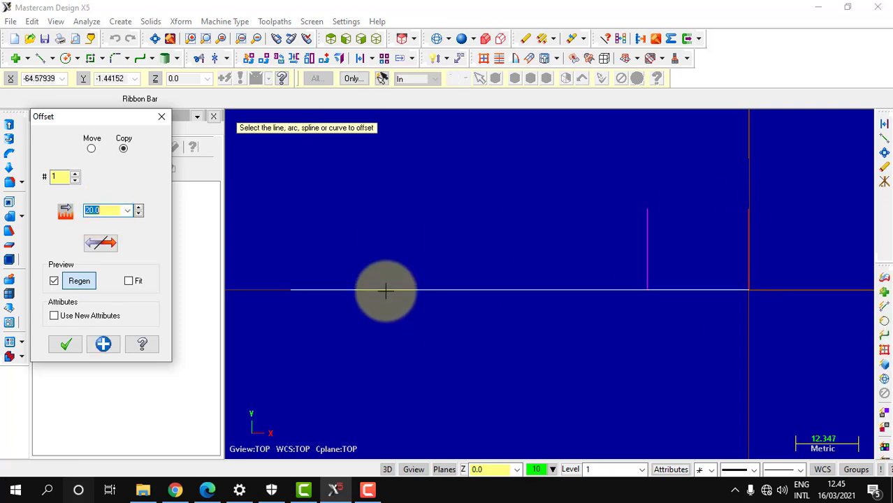
click(103, 344)
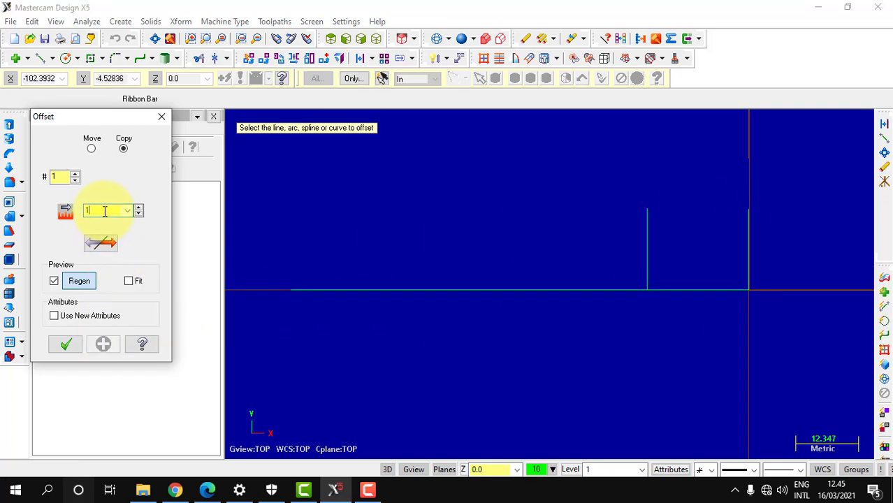
Step: Offset a copy of the new vertical line 15 mm toward negative X, and offset that copy another 20 mm in the same direction
click(647, 253)
click(552, 260)
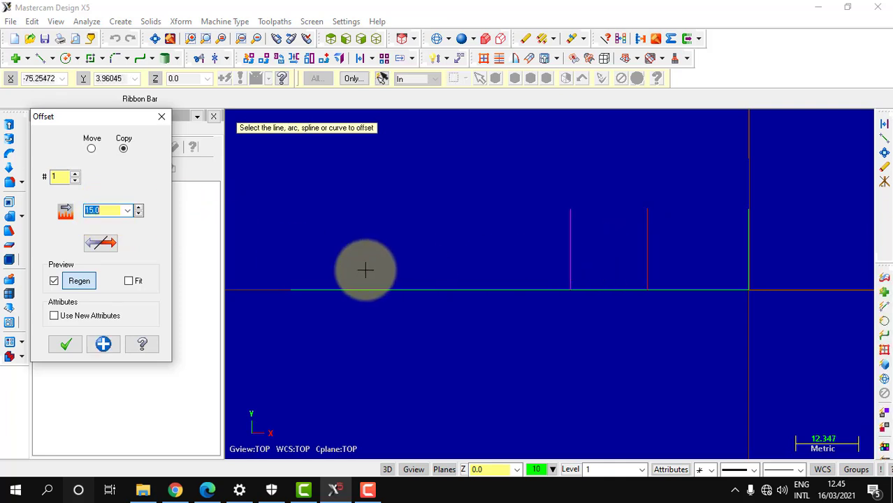
click(103, 344)
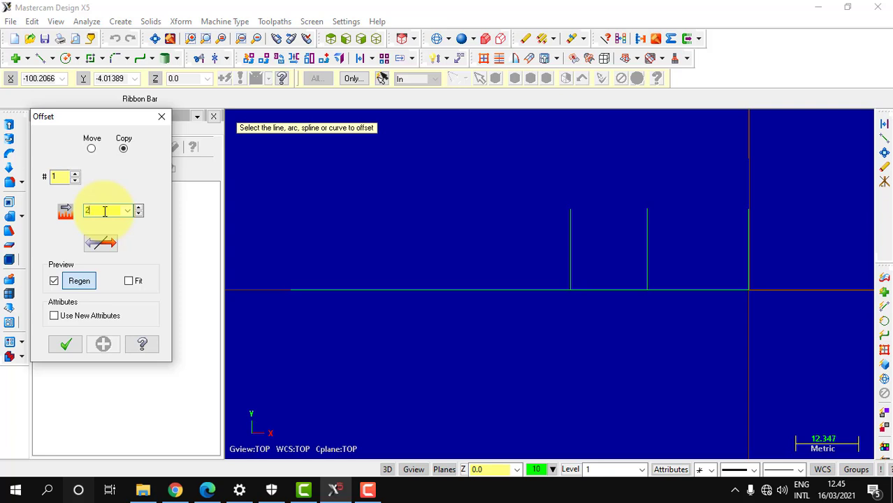
click(570, 253)
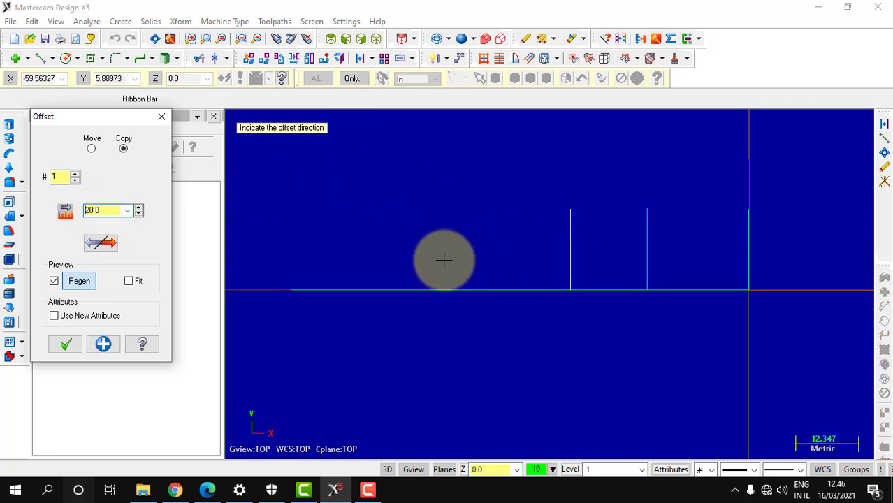
click(392, 273)
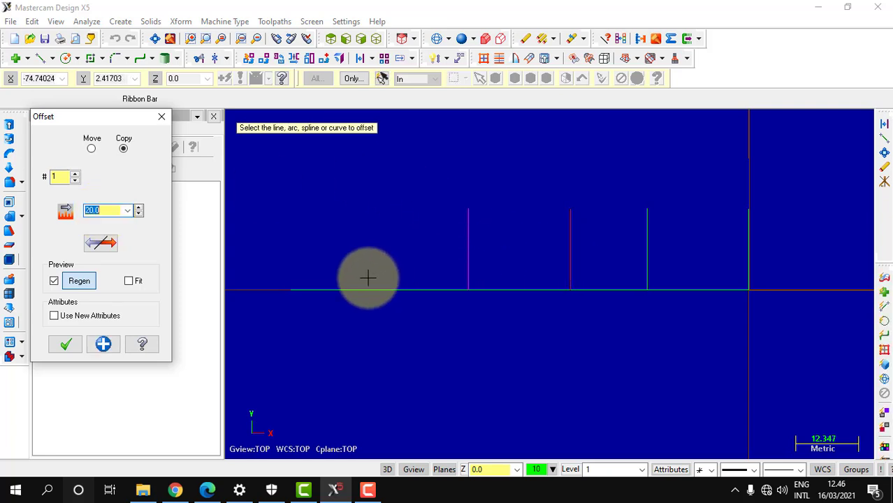
click(103, 343)
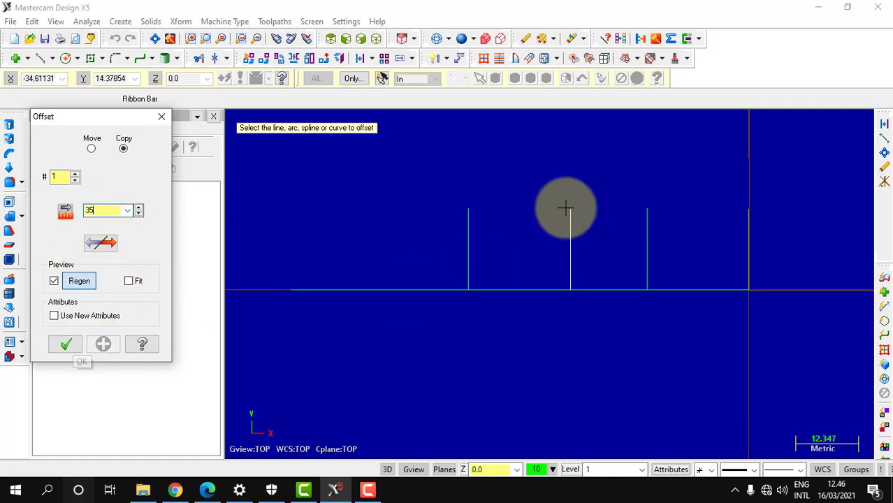
Step: Offset a copy of the leftmost vertical line 35 mm toward negative X, at the far end of the horizontal line
click(468, 255)
click(302, 283)
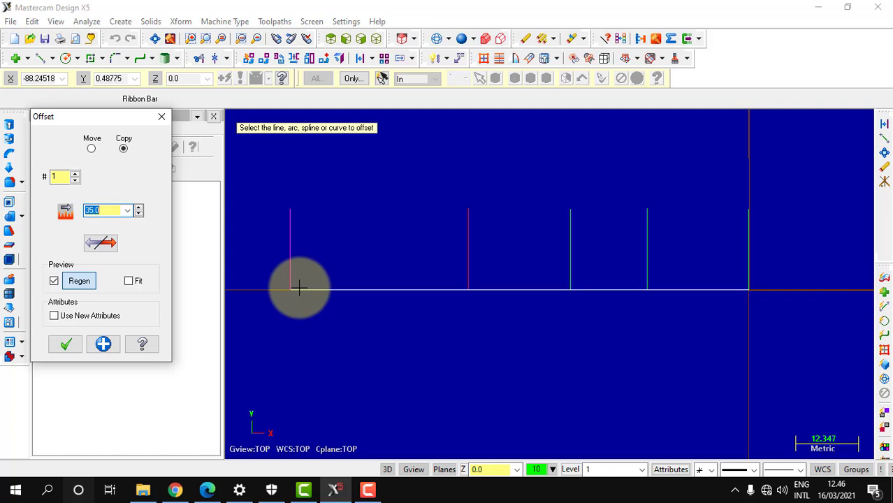
click(64, 344)
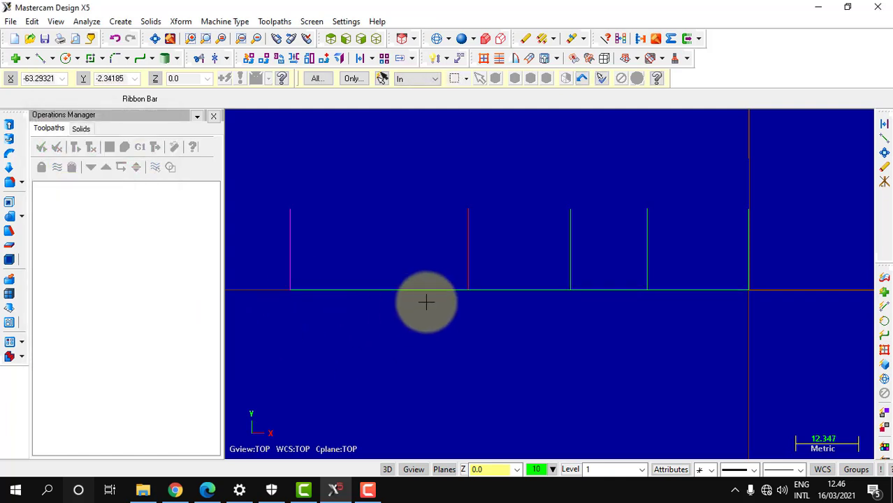
Step: Review the step diameters in the PDF drawing, and in Mastercam offset a copy of the horizontal centreline 5 mm upward
click(208, 492)
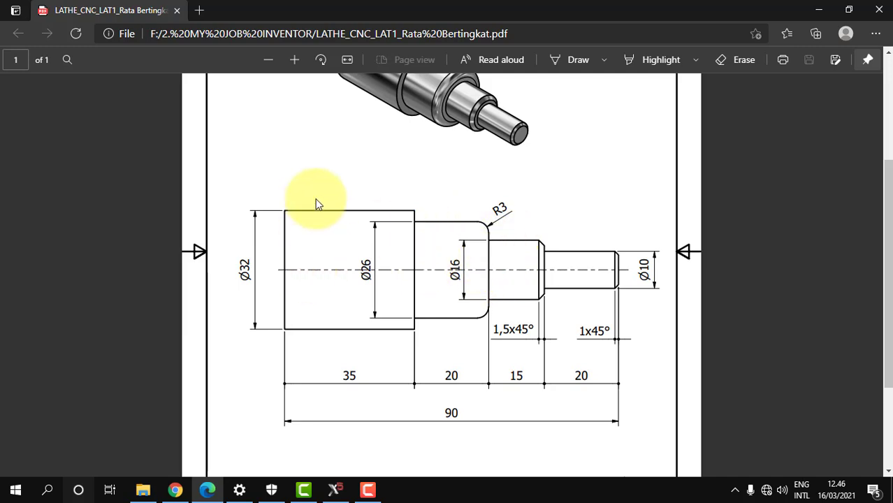
click(335, 490)
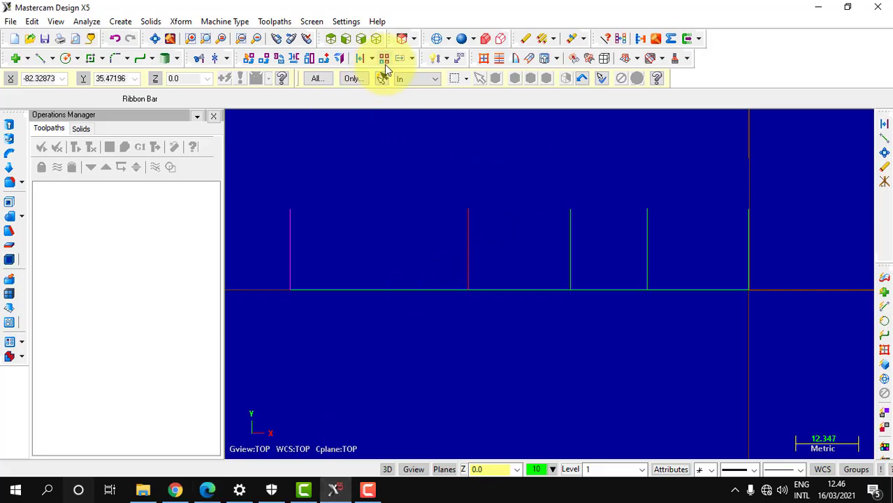
click(362, 60)
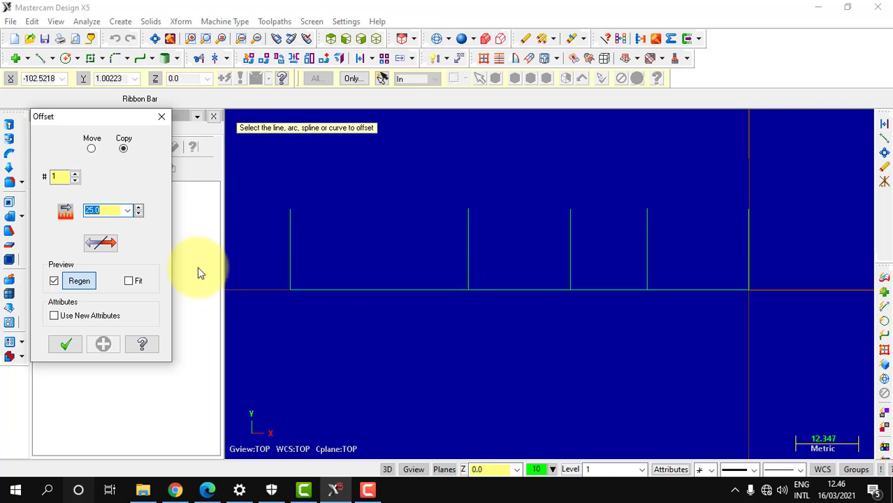
text(5)
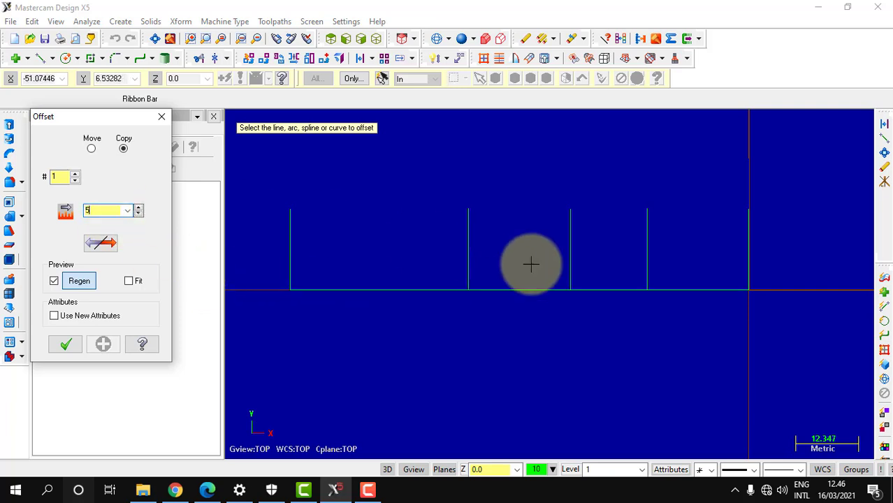
click(580, 289)
click(590, 274)
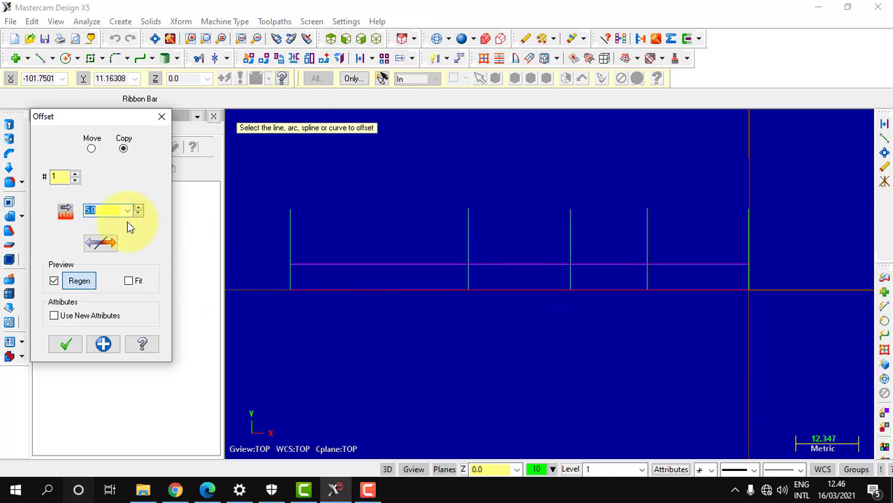
click(103, 344)
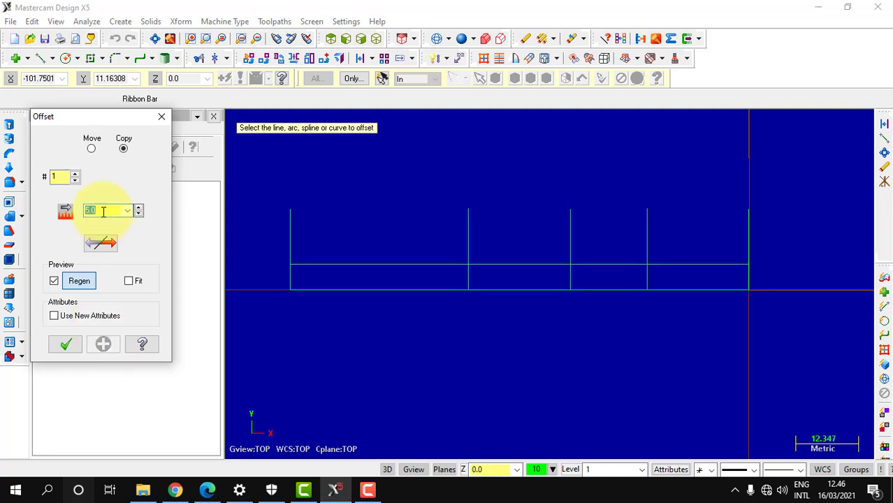
Step: Offset a copy of the horizontal centreline 8 mm upward
text(8)
click(535, 288)
click(497, 250)
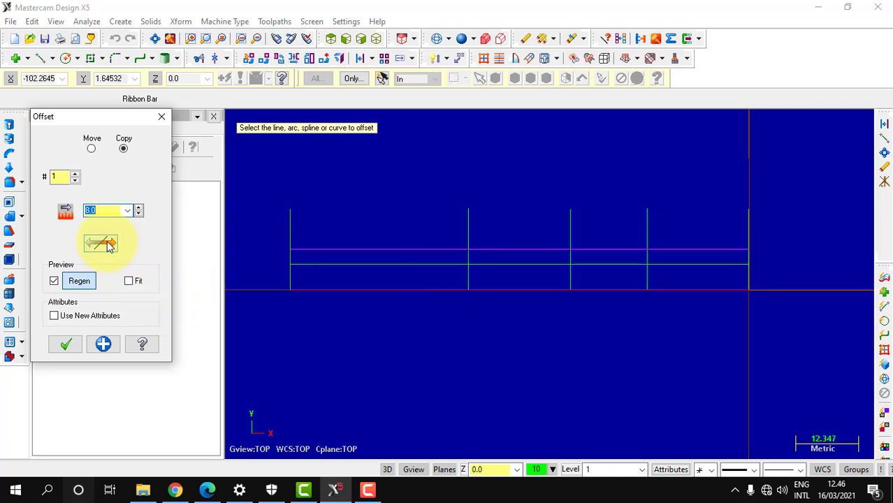
click(104, 344)
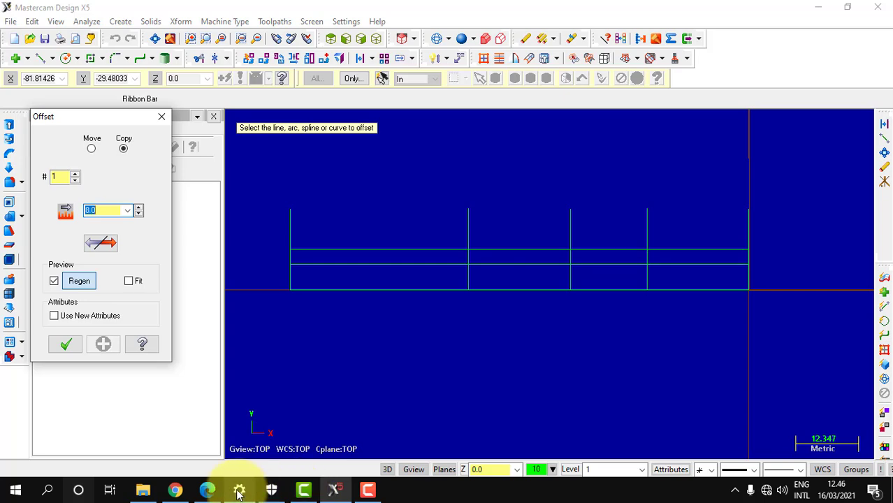
Step: Check the third step's diameter in the PDF drawing, and in Mastercam offset a copy of the horizontal centreline 13 mm upward
click(207, 490)
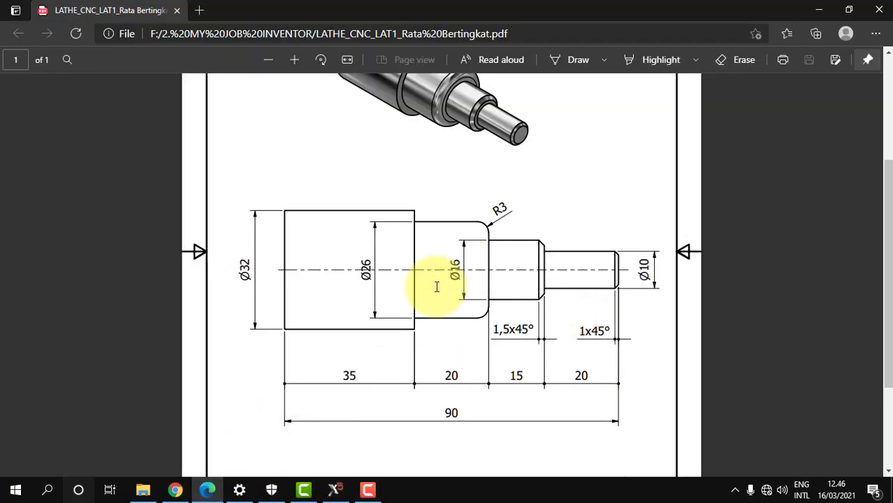
click(337, 490)
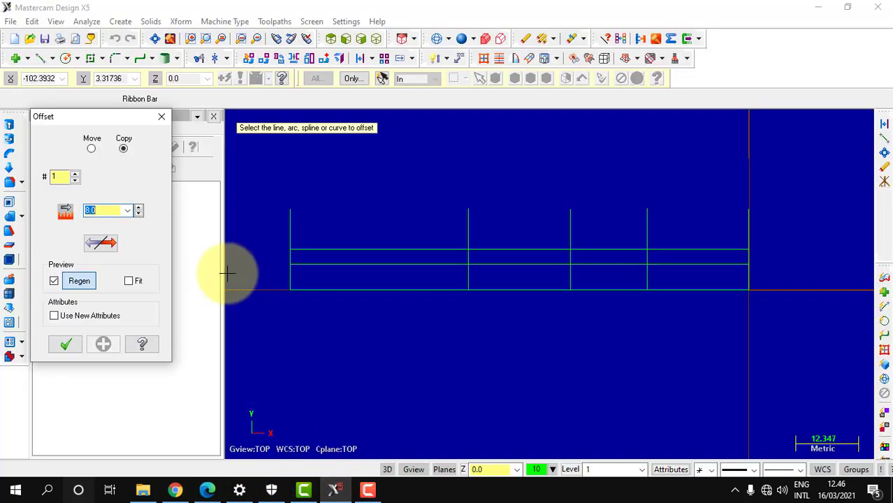
click(114, 211)
text(13)
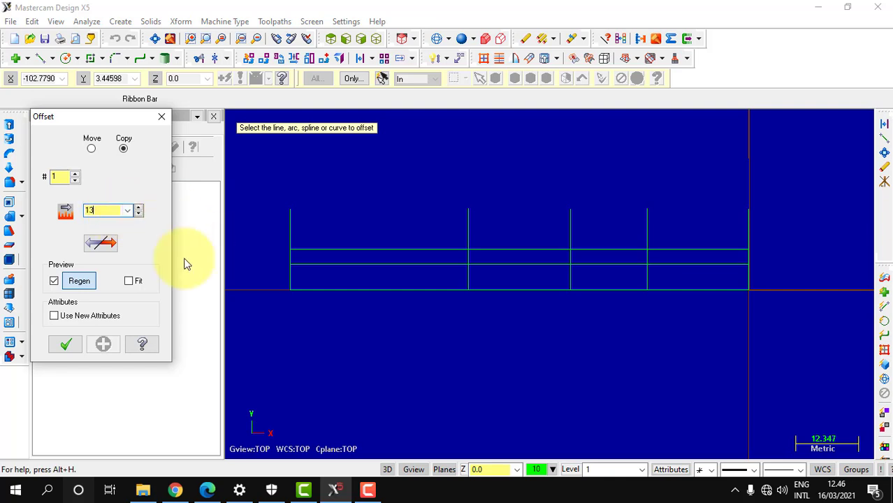
click(440, 290)
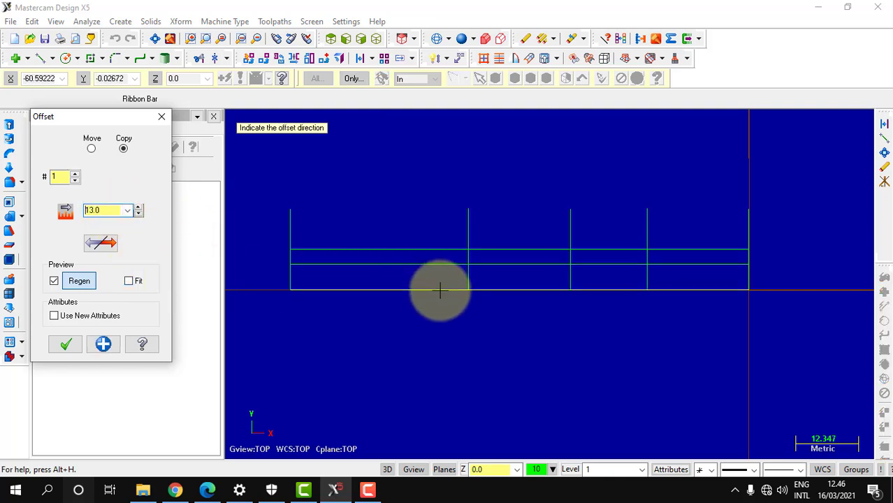
click(423, 231)
click(103, 344)
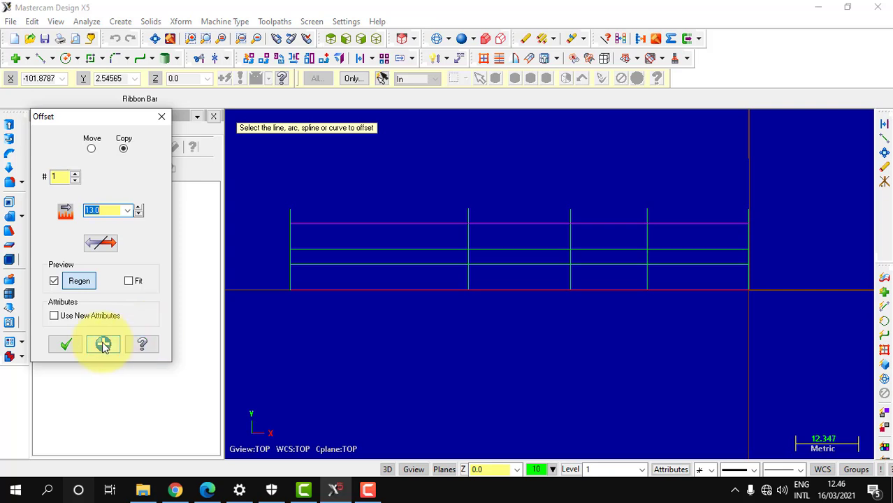
Step: Offset a copy of the horizontal centreline 16 mm upward and finish offsetting
click(110, 211)
text(16)
click(371, 289)
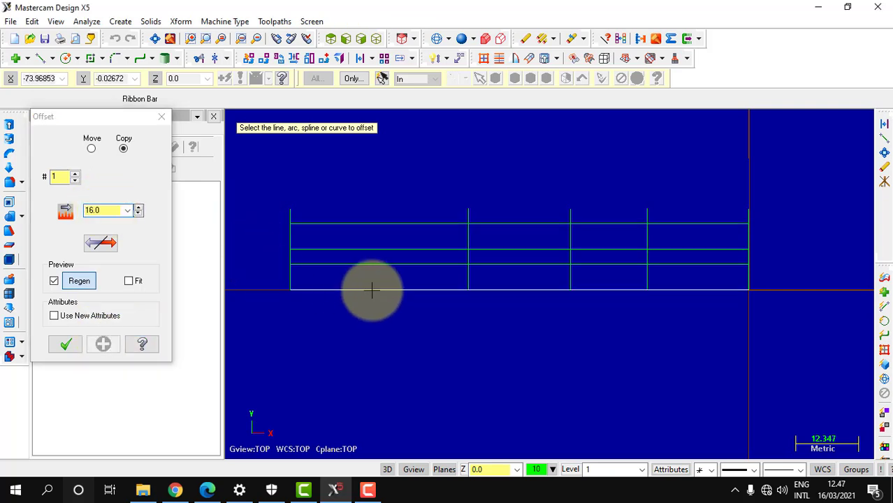
click(367, 216)
click(104, 344)
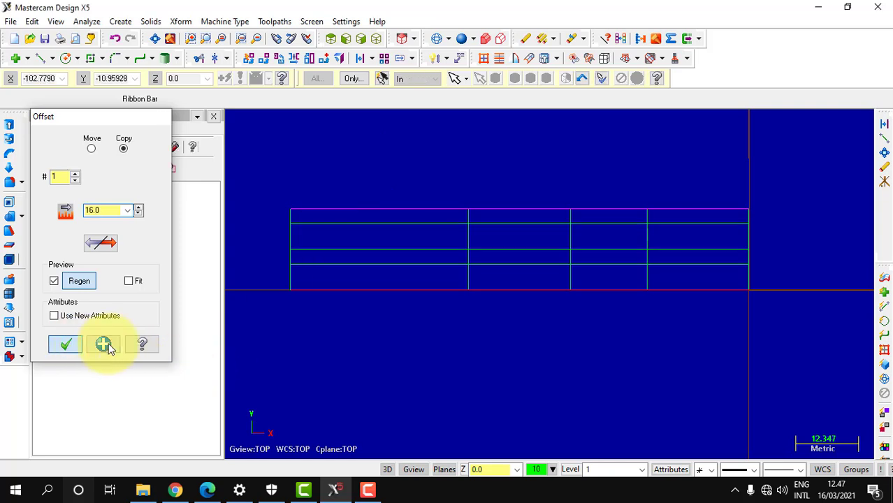
key(Escape)
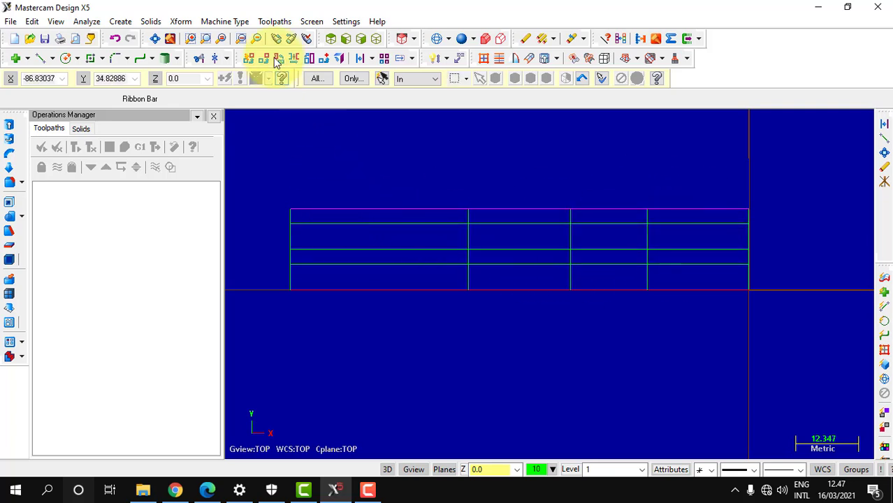
Step: With Trim's divide/delete mode, remove the excess segments in the 20 mm section at the origin and the adjoining 15 mm section
click(199, 60)
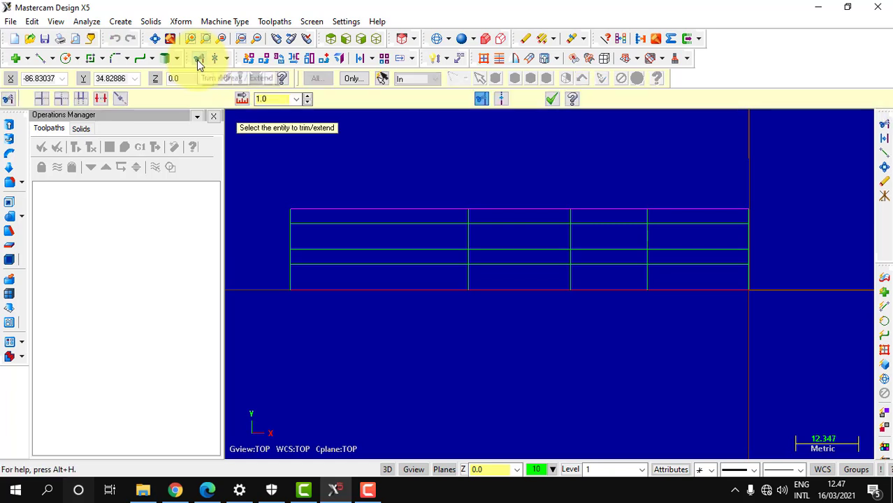
click(102, 102)
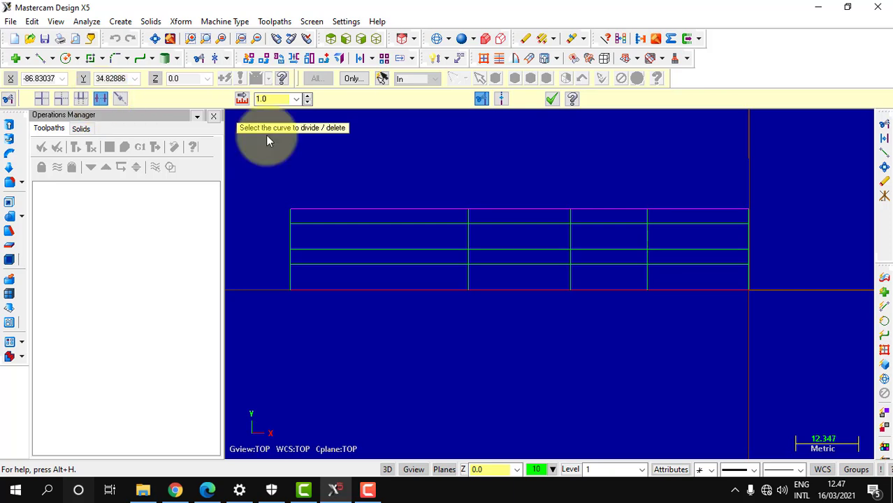
click(732, 250)
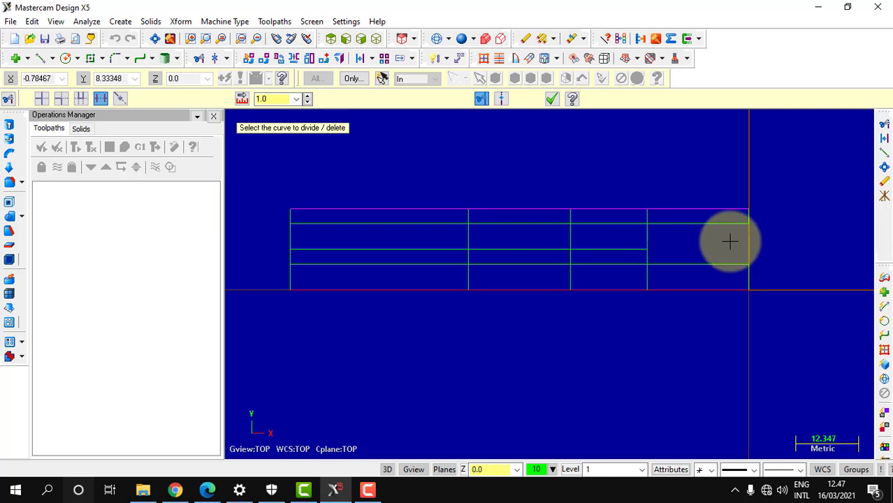
click(704, 224)
click(687, 209)
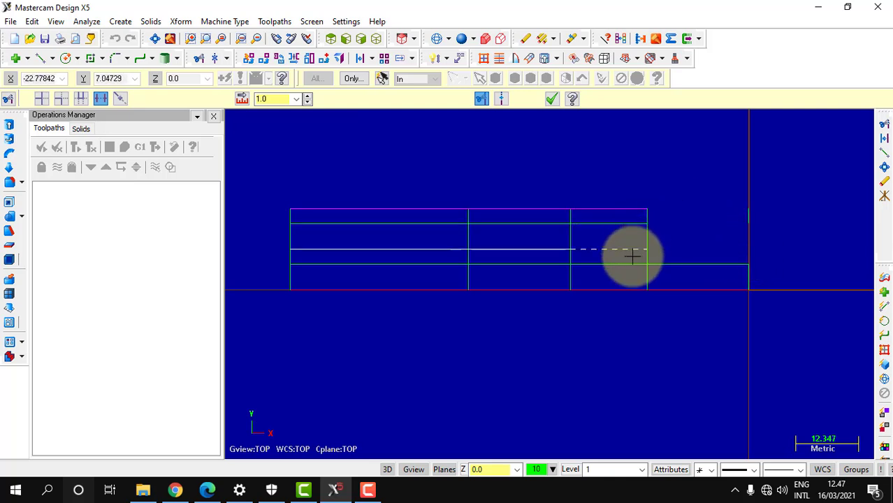
click(646, 234)
click(630, 222)
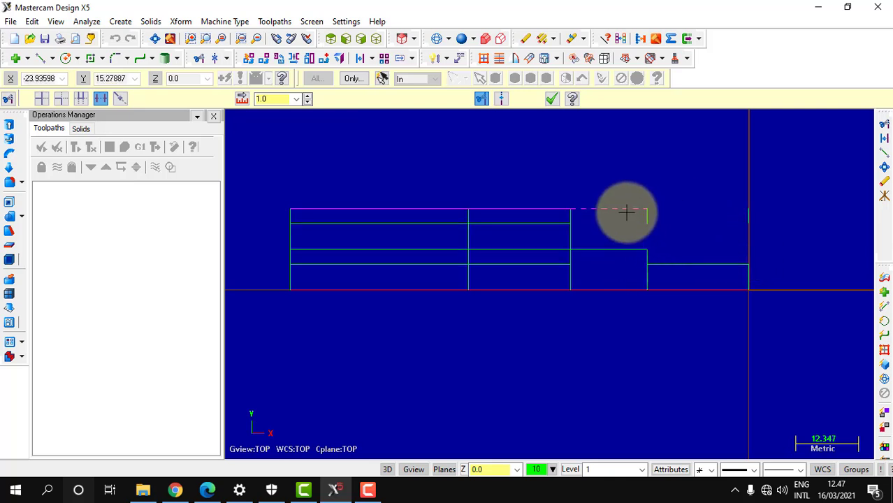
click(626, 210)
click(749, 215)
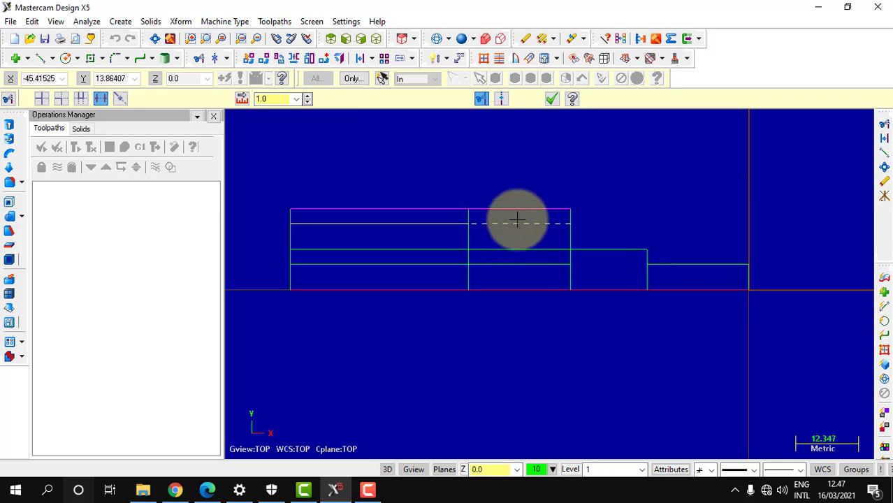
Step: Delete the excess segments inside and above the middle 20 mm section and the three inner horizontal lines of the 35 mm section
click(542, 263)
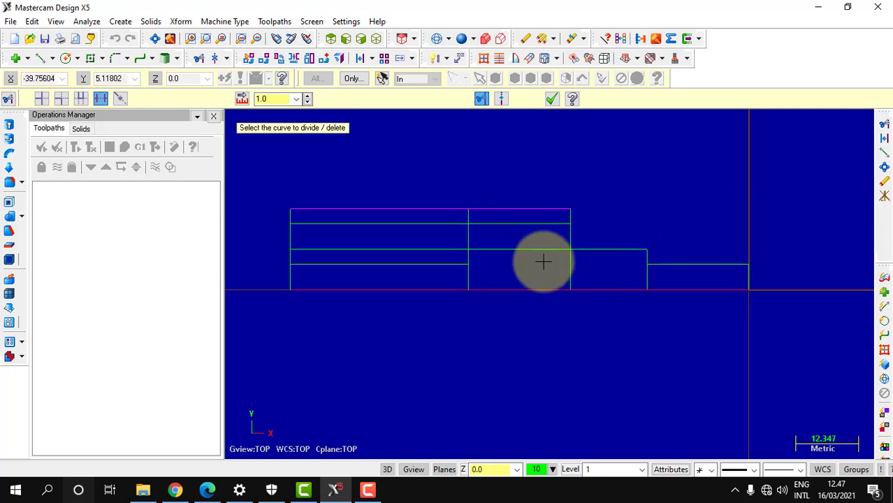
click(537, 250)
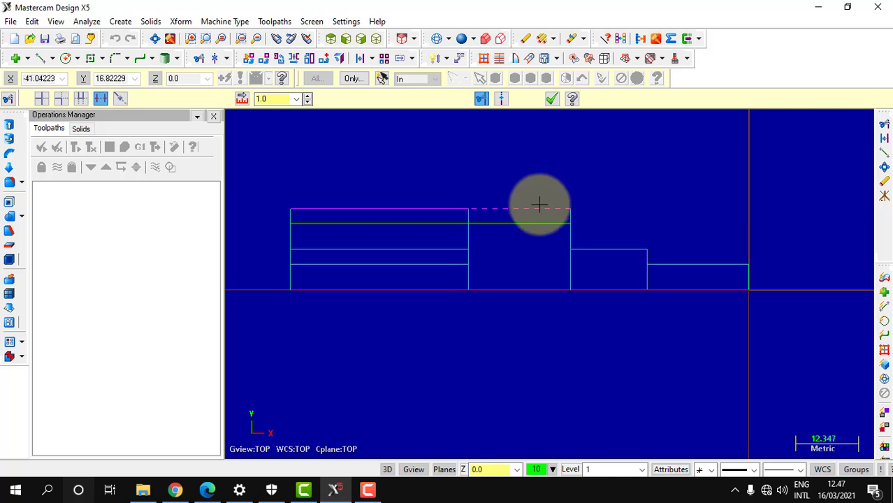
click(539, 207)
click(570, 215)
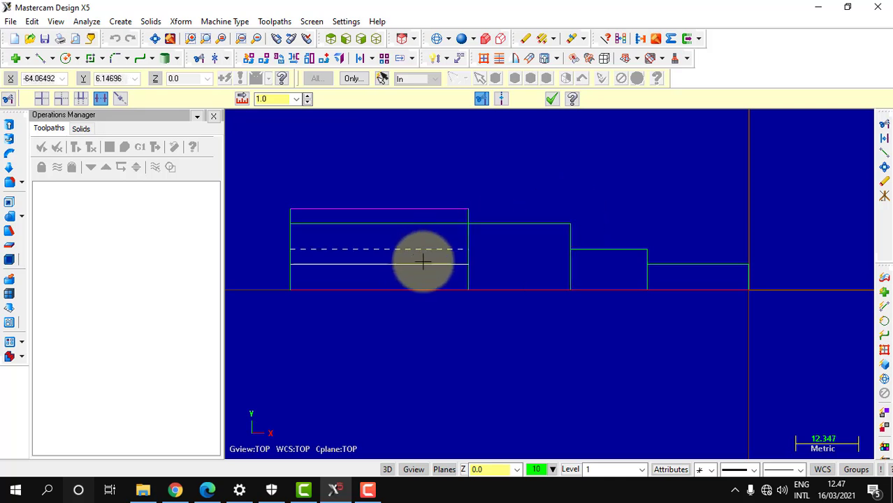
click(423, 264)
click(416, 249)
click(413, 224)
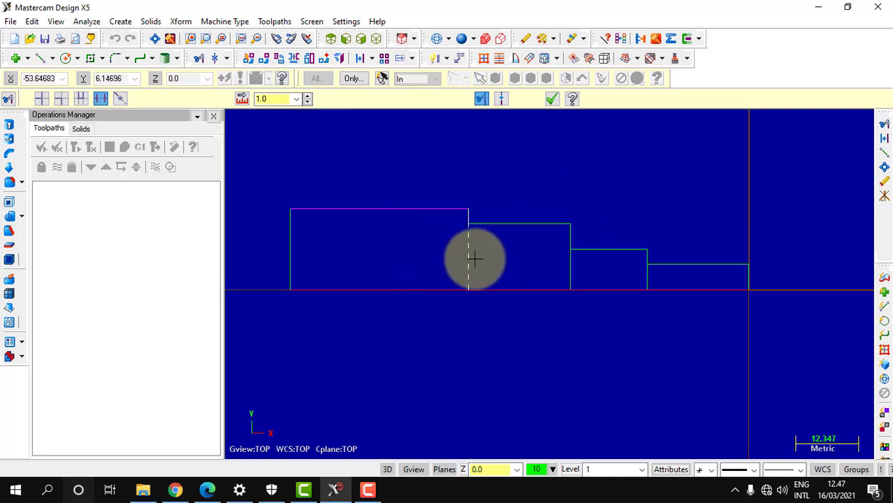
Step: Delete the vertical segments below the stepped outline, plus the far-end vertical line and upper horizontal line of the 35 mm section
click(469, 259)
click(570, 275)
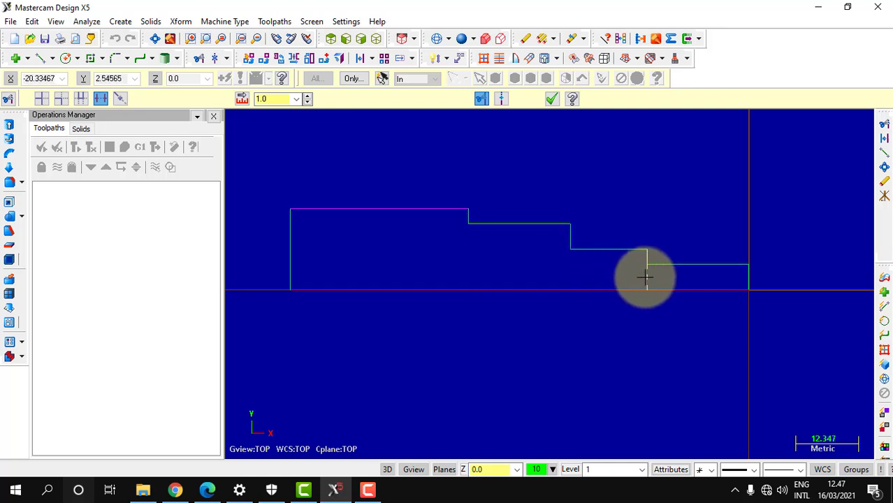
click(646, 275)
click(291, 252)
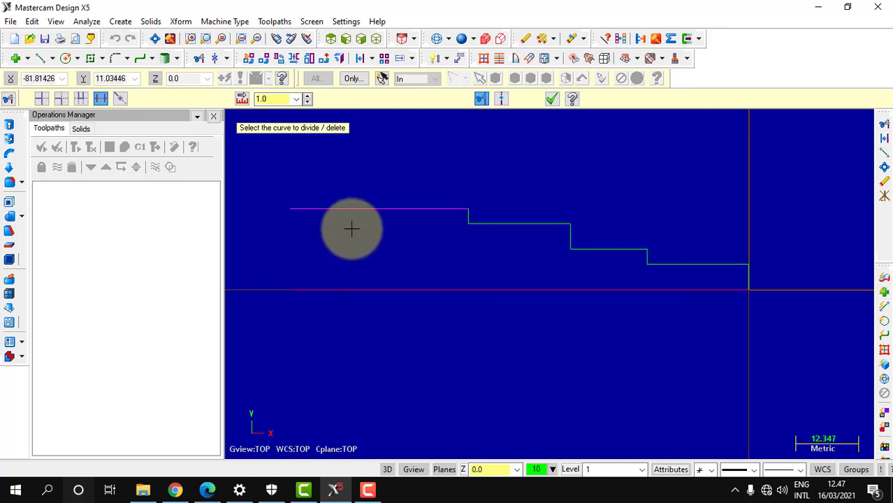
click(373, 210)
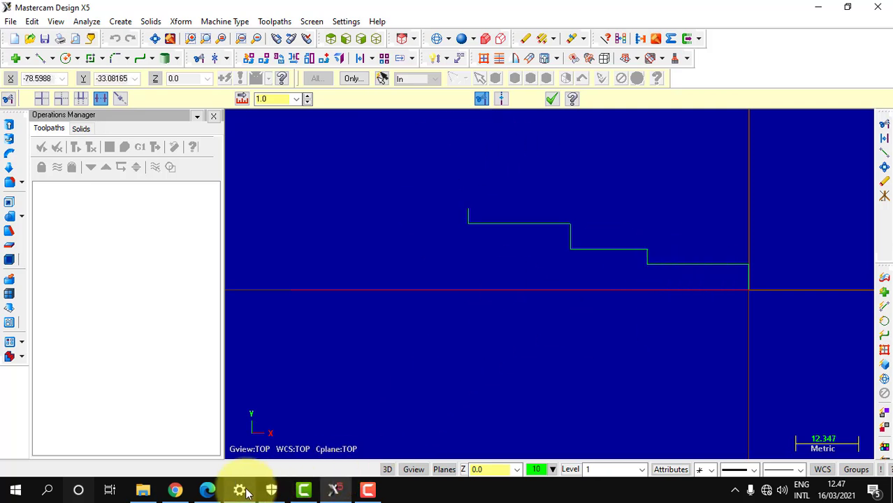
Step: Review the chamfers in the PDF drawing, and in Mastercam chamfer the profile's outer corner at the origin end by 1 mm at 45°
click(207, 489)
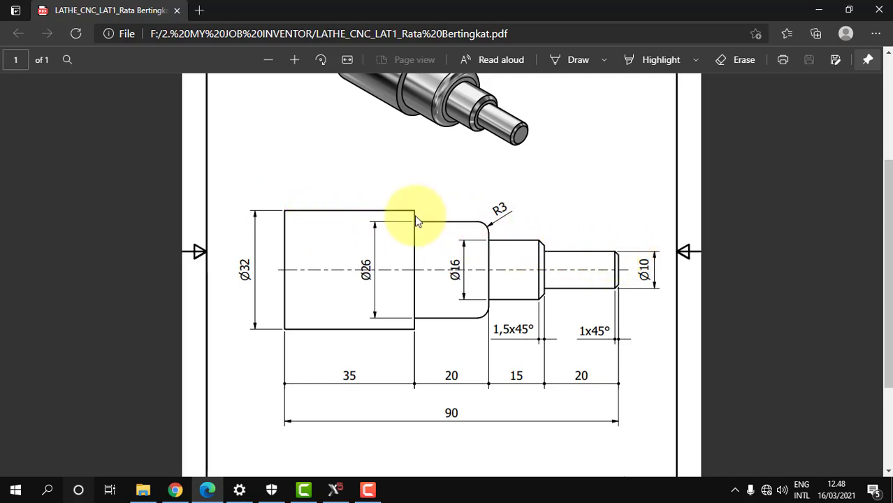
click(336, 492)
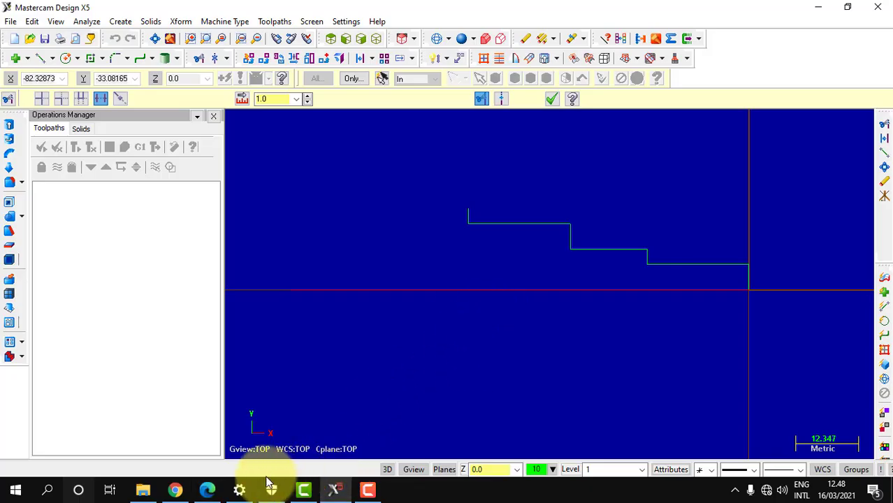
click(208, 492)
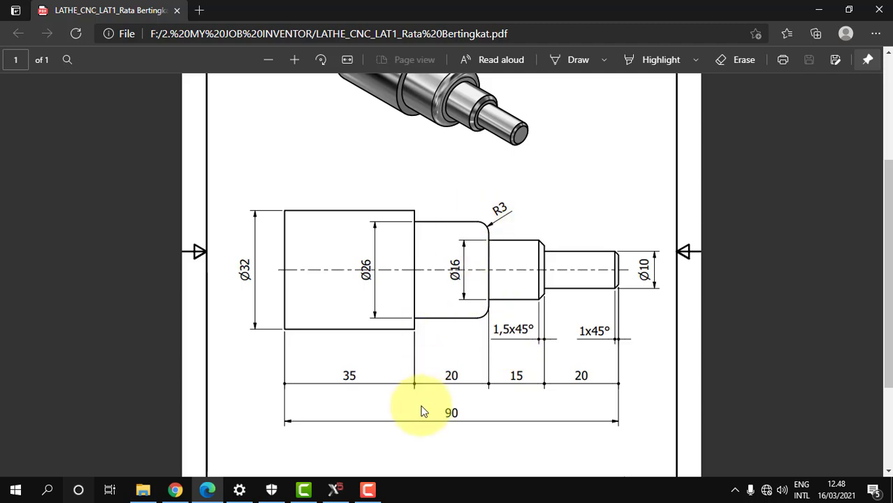
click(336, 490)
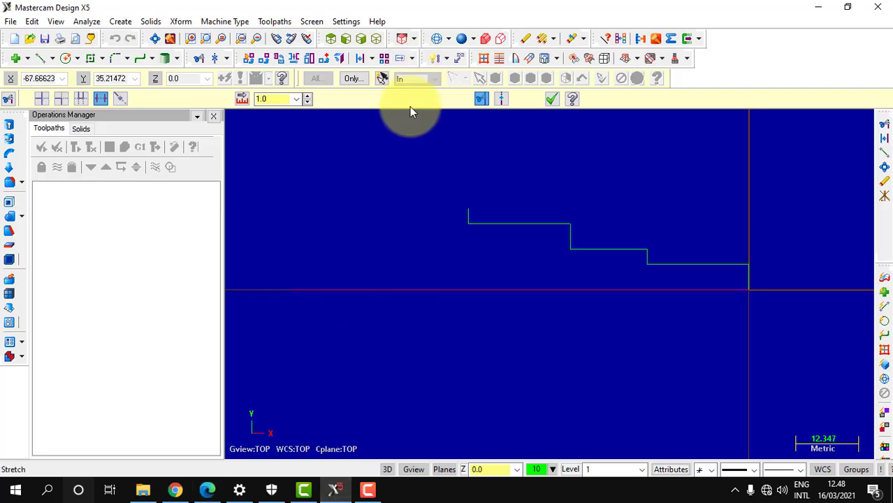
click(127, 59)
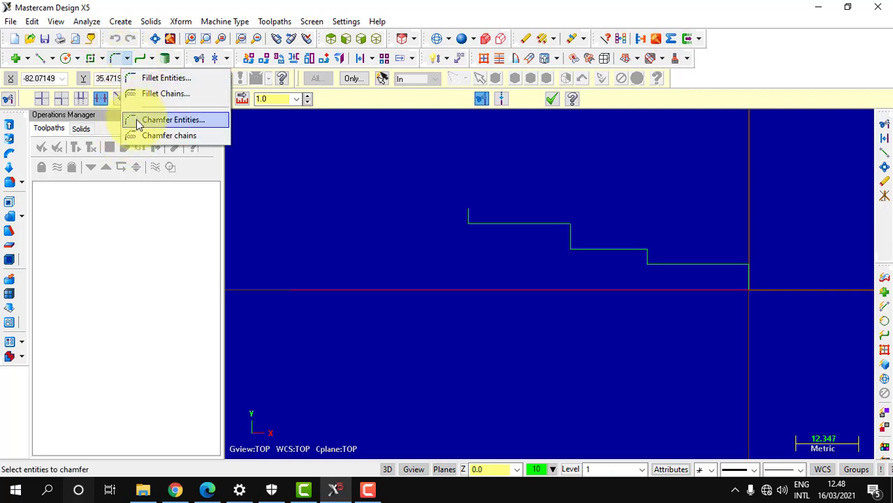
click(172, 120)
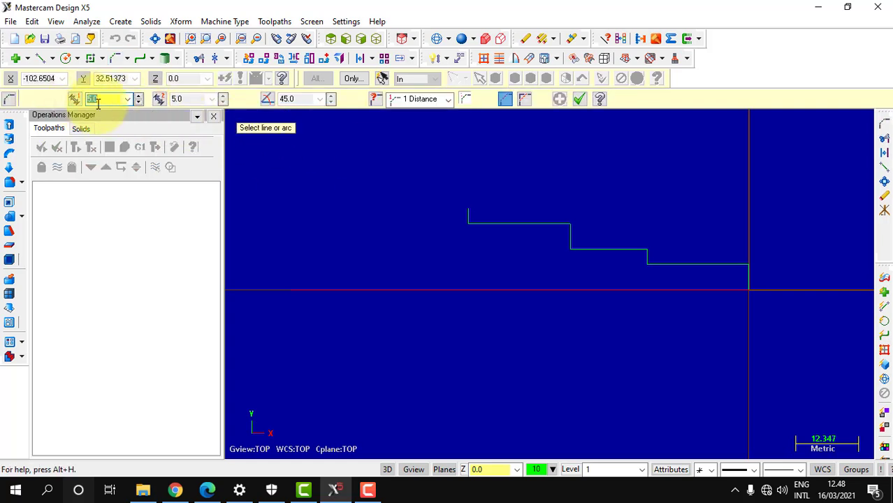
text(1)
click(727, 263)
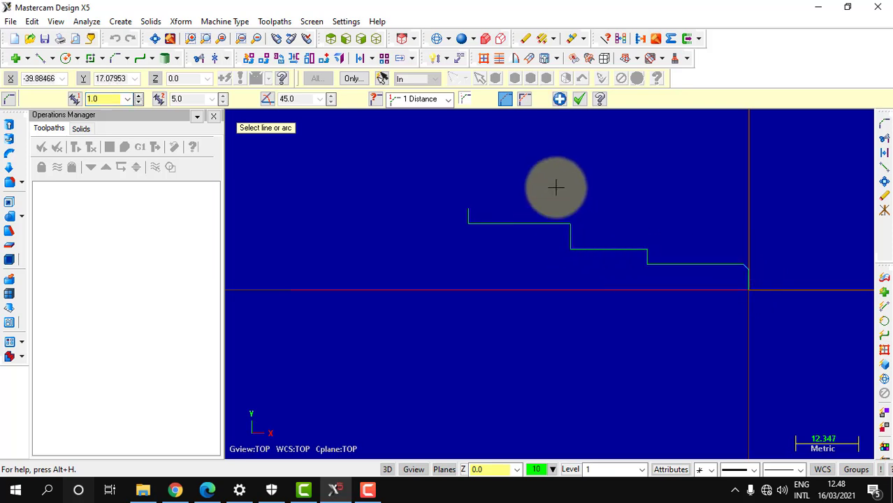
click(579, 100)
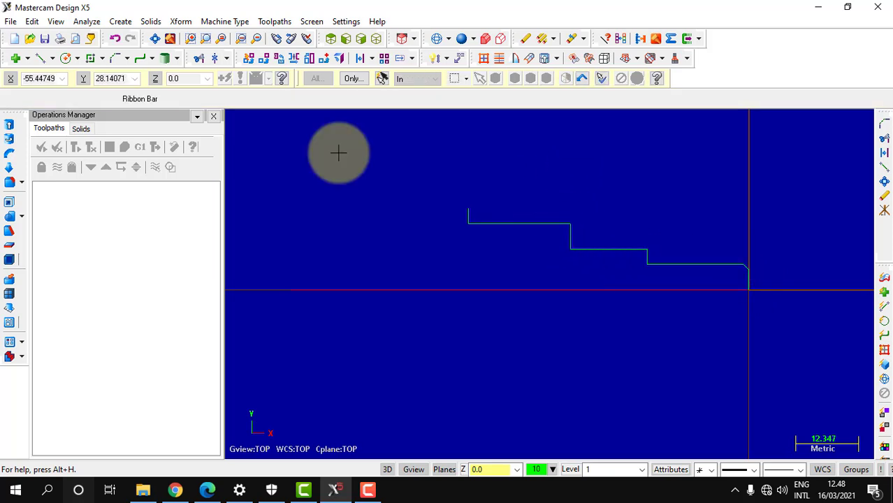
Step: Chamfer the outer corner of the 15 mm long section by 1.5 mm at 45°
click(120, 59)
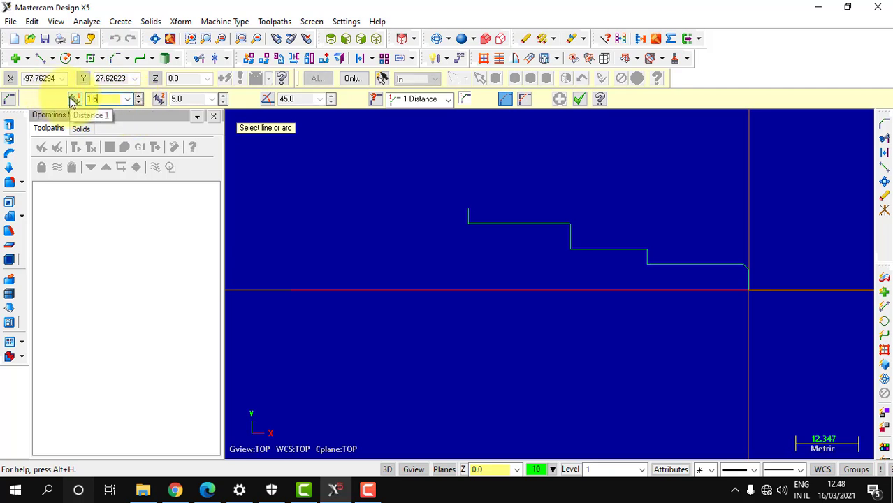
click(633, 250)
click(649, 257)
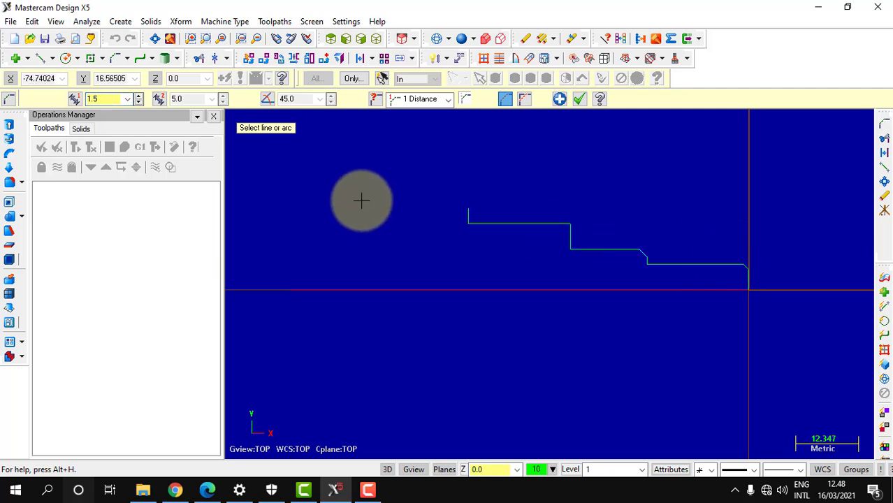
click(580, 99)
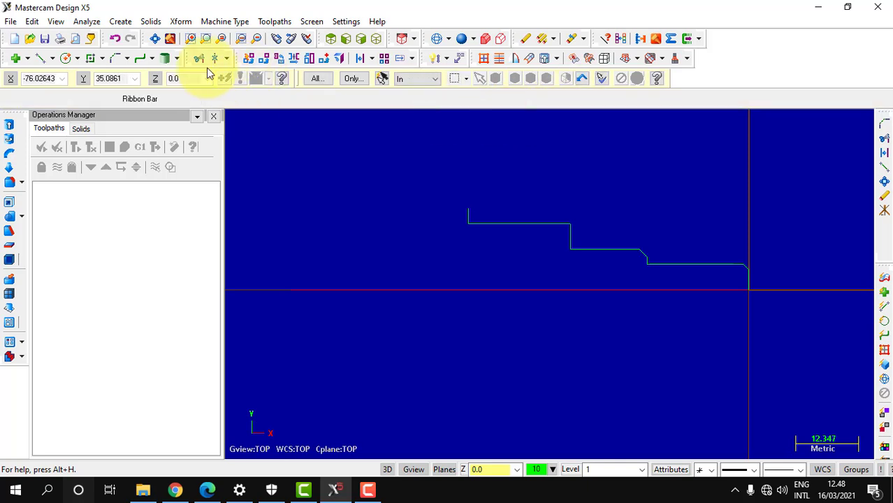
Step: Fillet the outer corner of the 20 mm long section beside the 35 mm section with a 3 mm radius
click(127, 58)
click(165, 79)
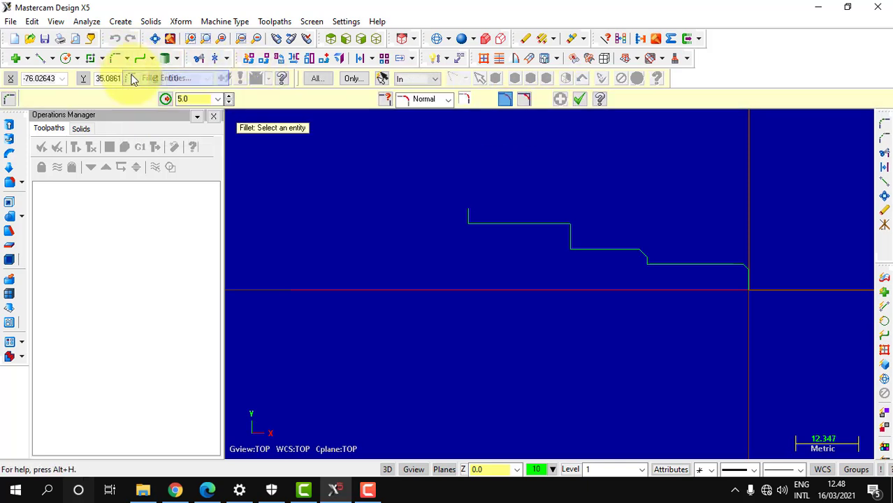
double_click(188, 99)
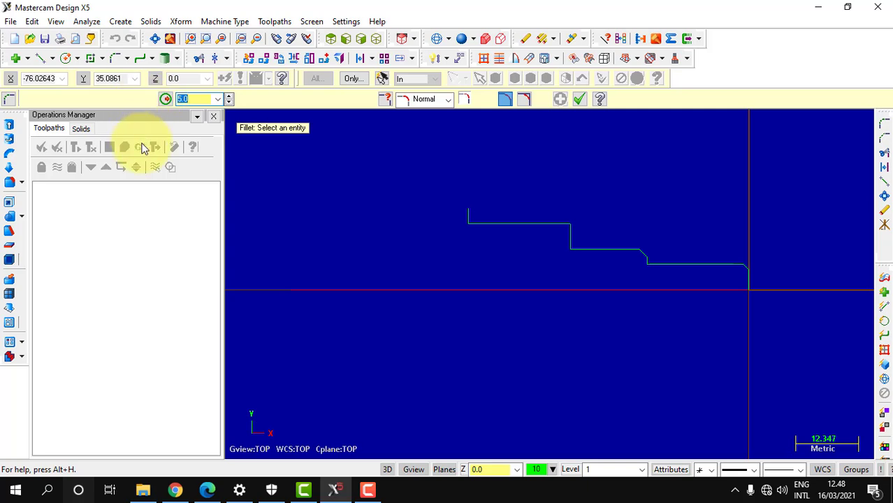
text(3)
click(552, 223)
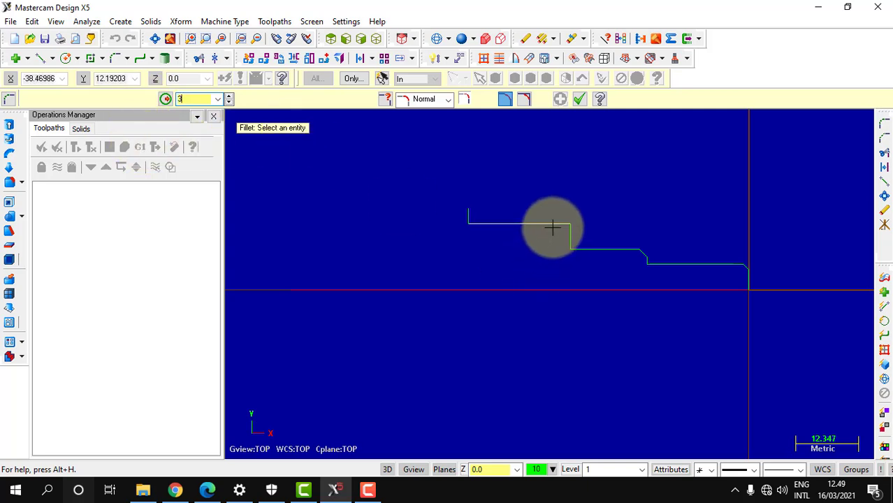
click(569, 239)
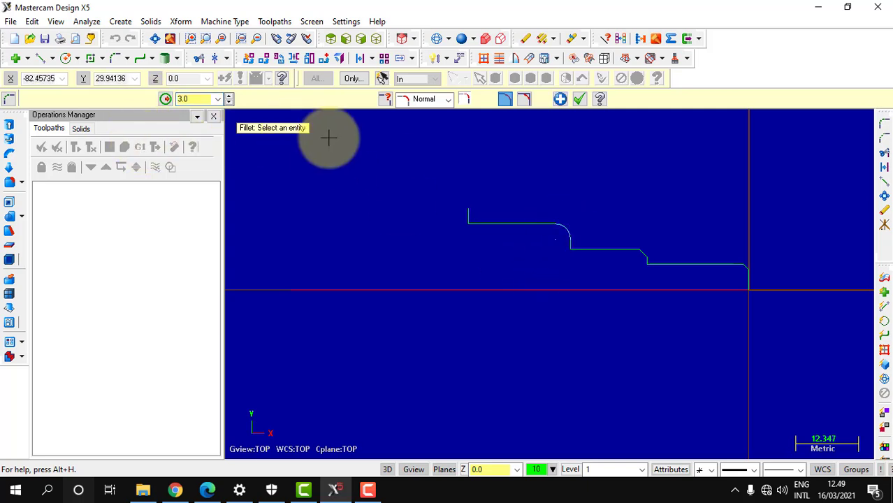
click(578, 100)
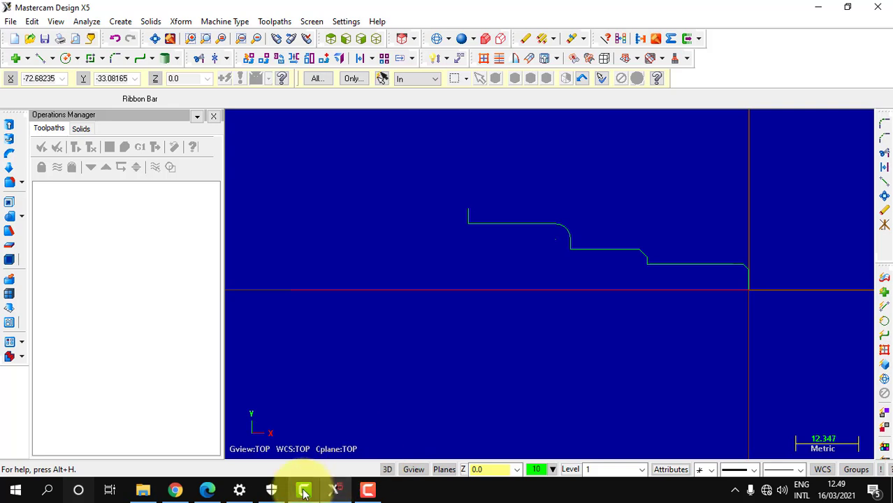
Step: Review the shaft in the PDF drawing, and in Mastercam set the machine type to the default lathe
click(208, 490)
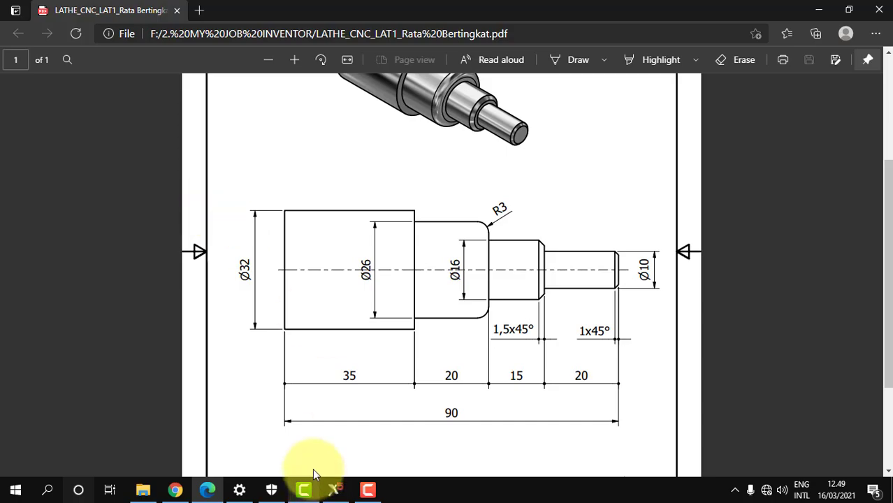
click(336, 490)
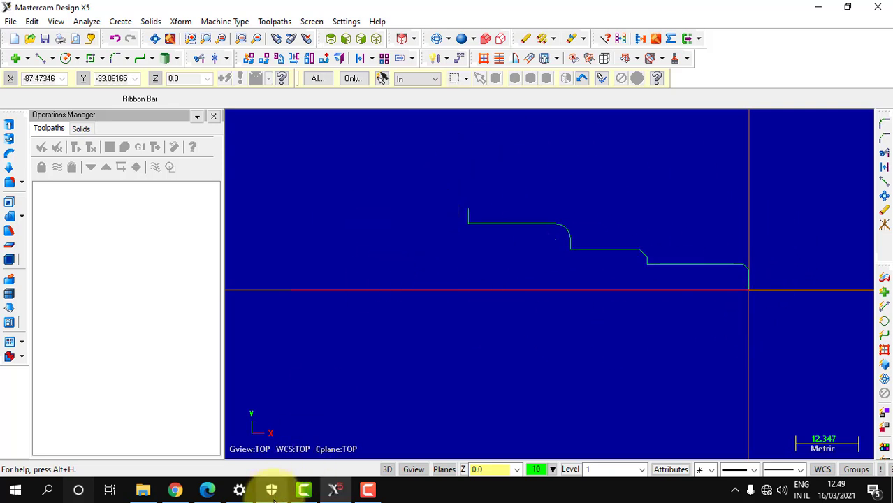
click(208, 491)
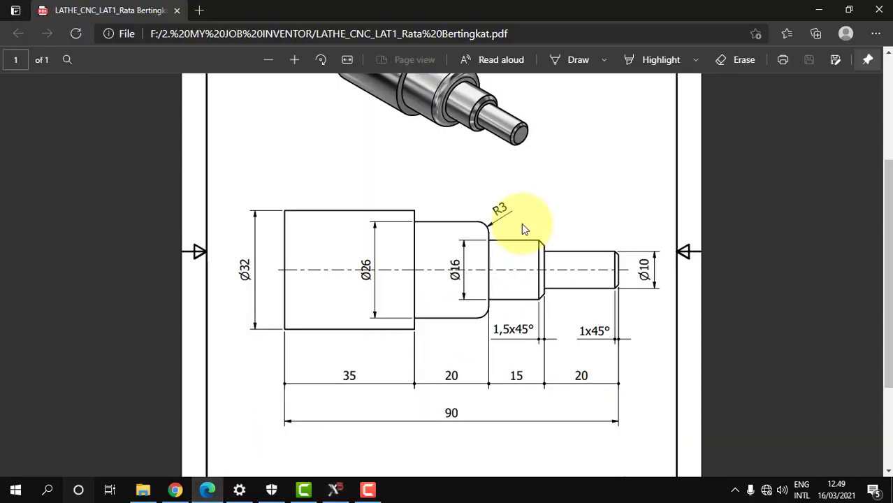
scroll(521, 223, up, 3)
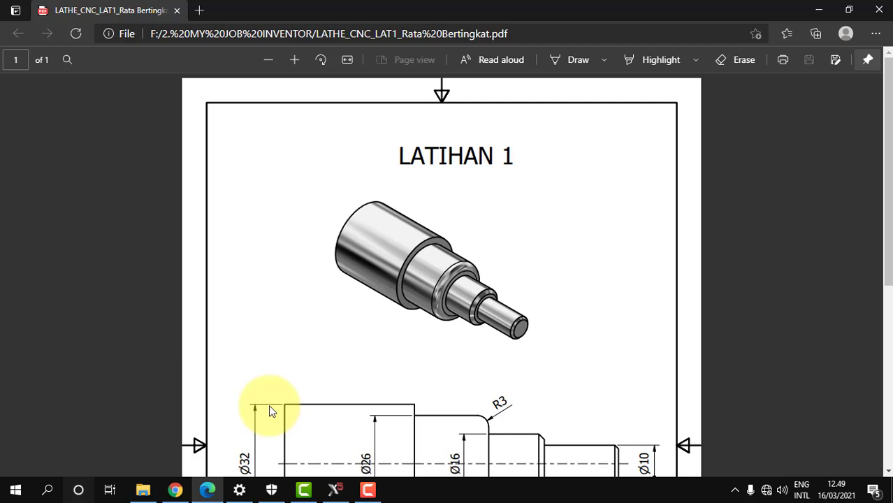
click(333, 495)
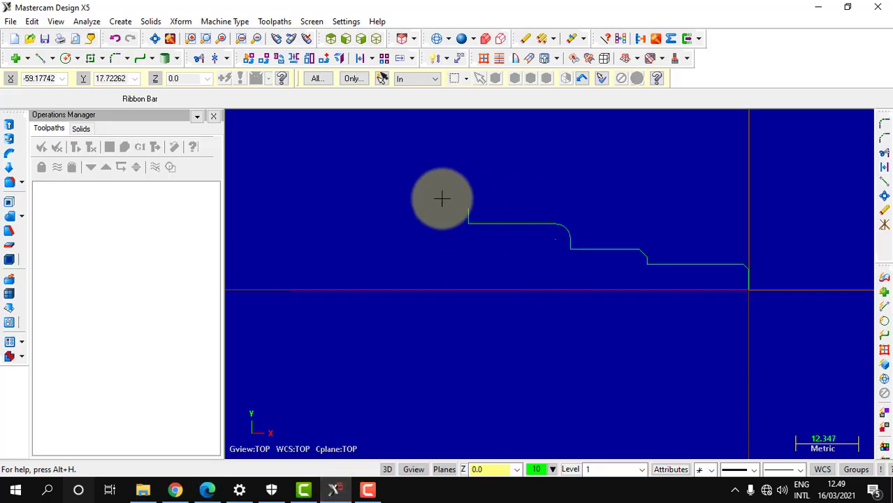
click(233, 27)
mouse_move(231, 52)
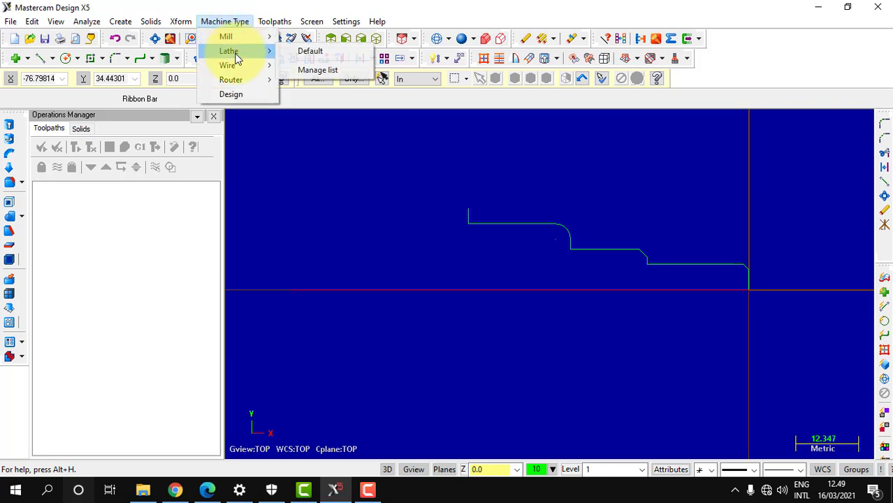
click(310, 54)
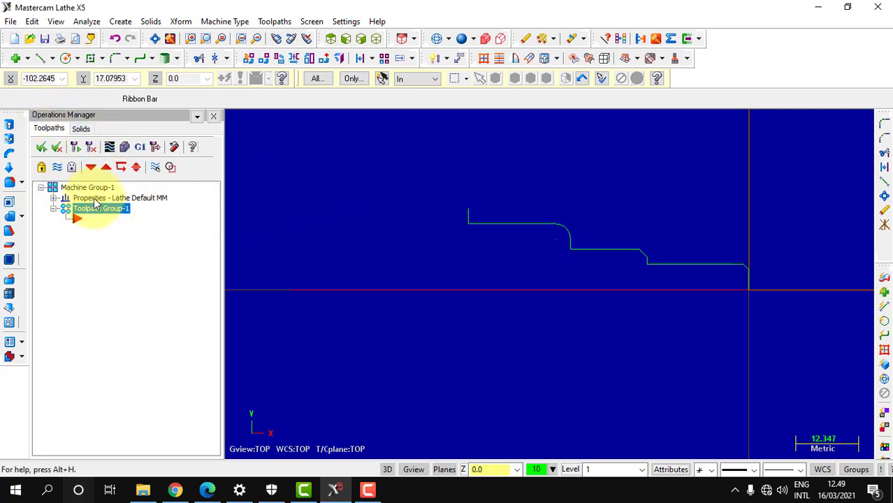
Step: Replace the machine group's machine definition with the file LATHE 2-AXIS SLANT BED MM
click(54, 199)
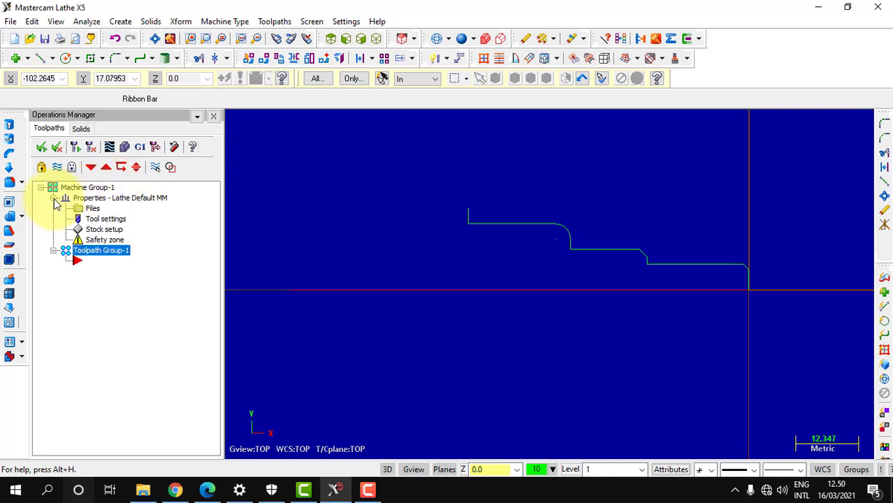
click(98, 230)
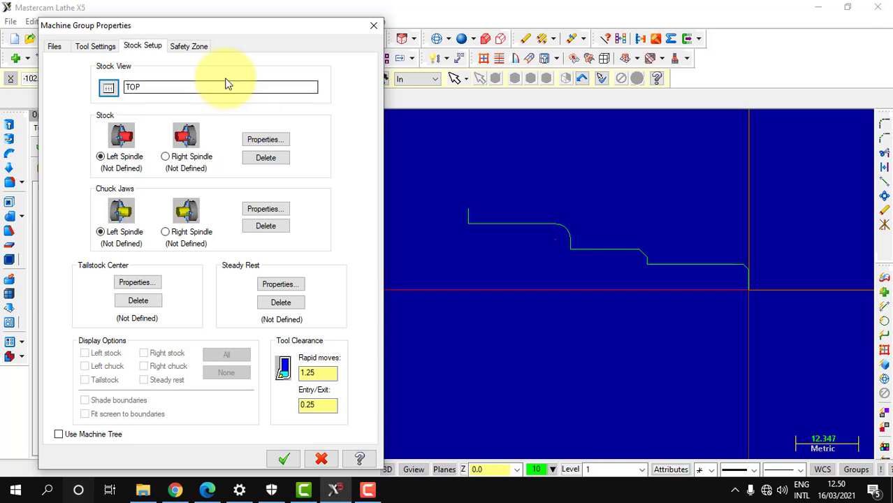
click(61, 47)
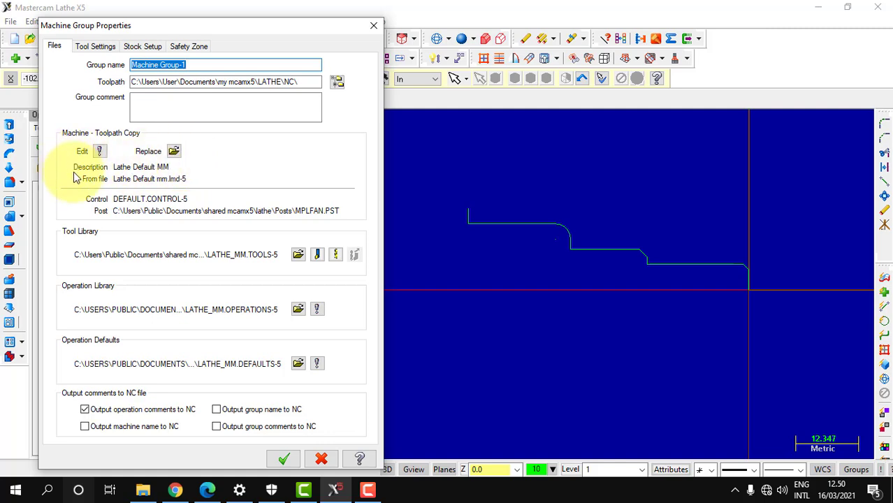
click(174, 153)
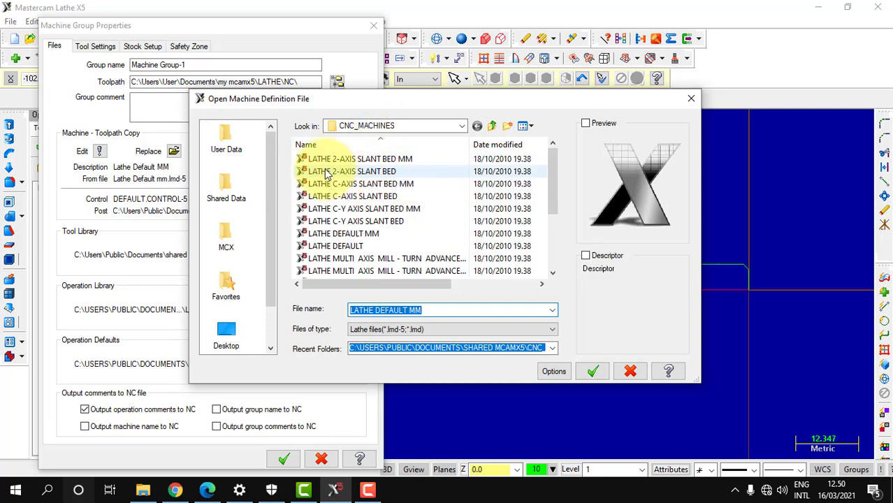
click(396, 164)
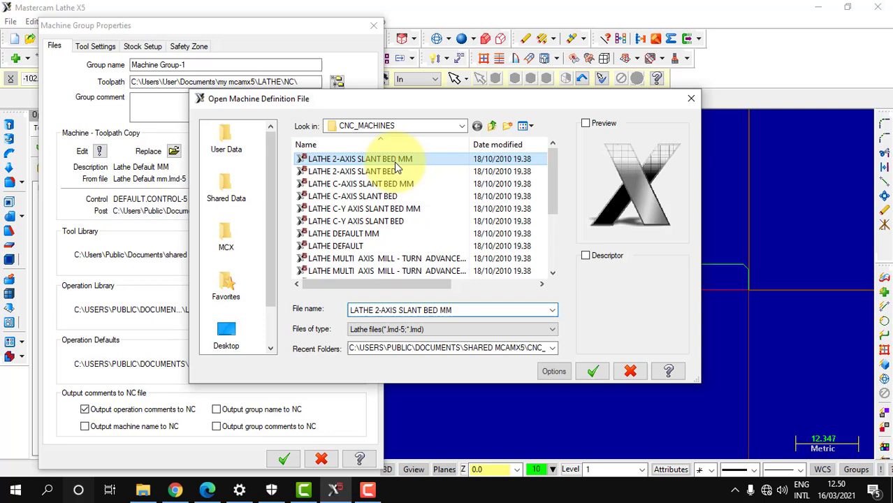
click(595, 375)
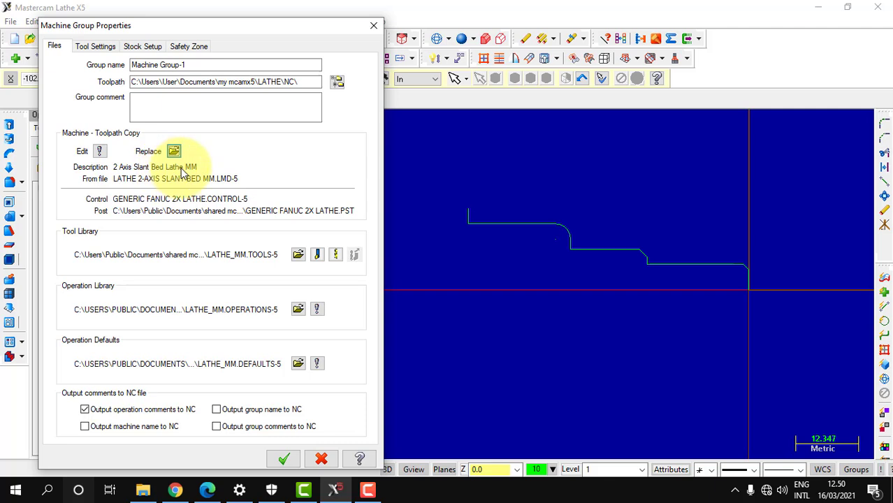
Step: Set the feed calculation to user defined with spindle speed 800, feed rate 200, retract rate 100 and plunge rate 100
click(108, 47)
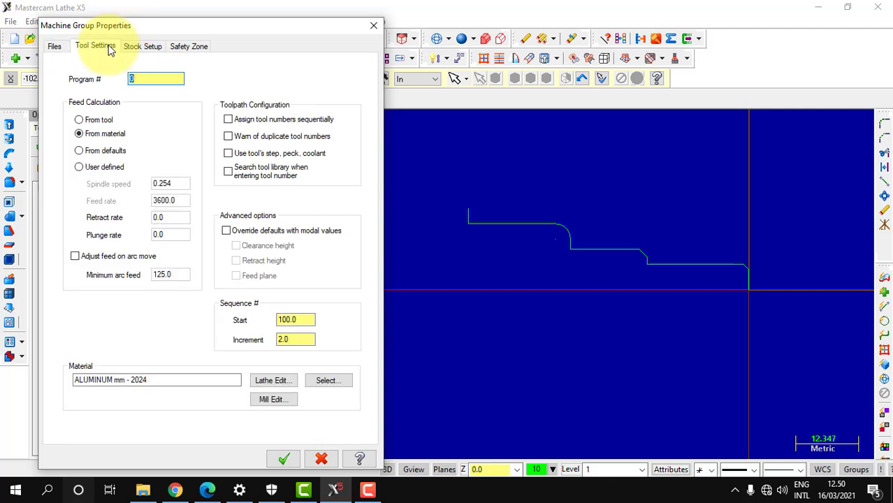
click(82, 168)
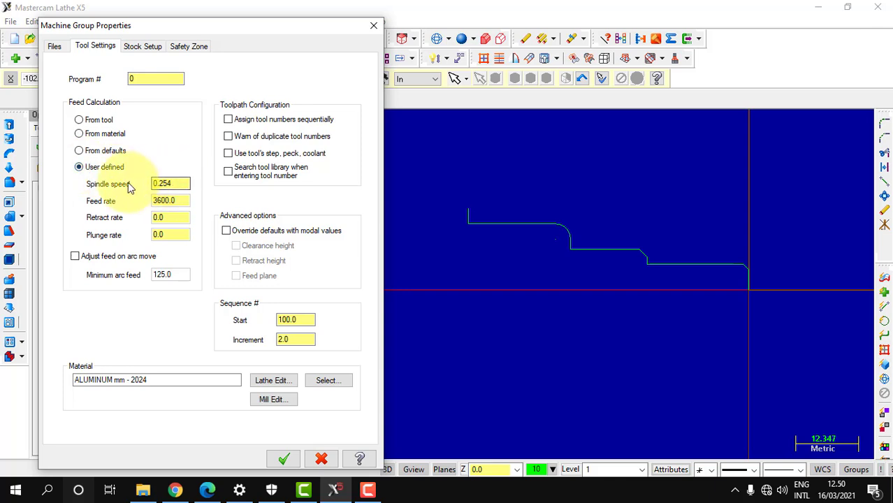
double_click(168, 183)
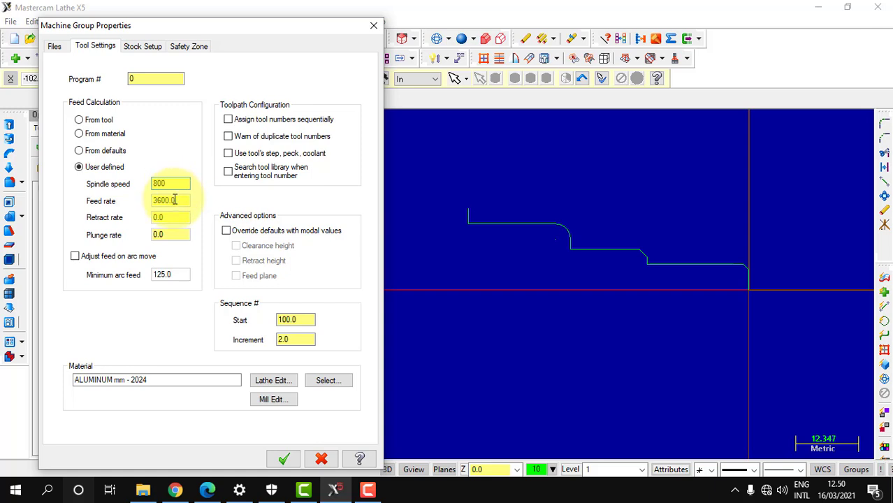
drag(175, 201, 148, 202)
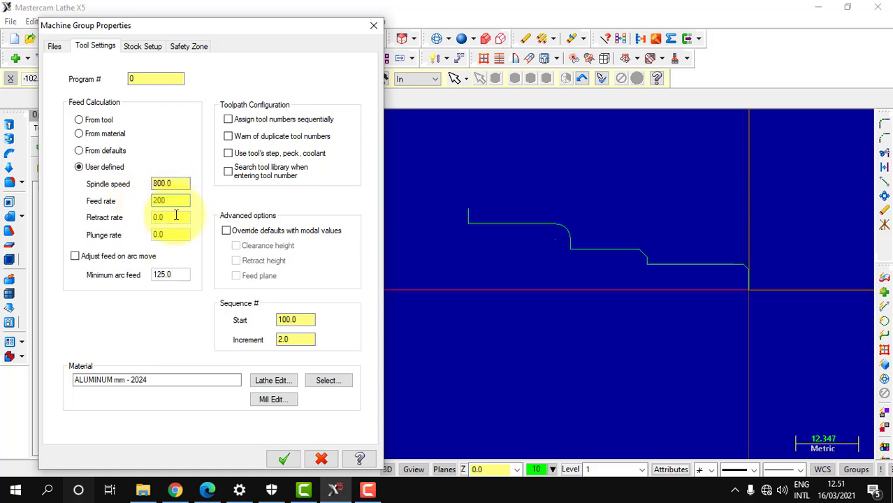
drag(175, 217, 150, 217)
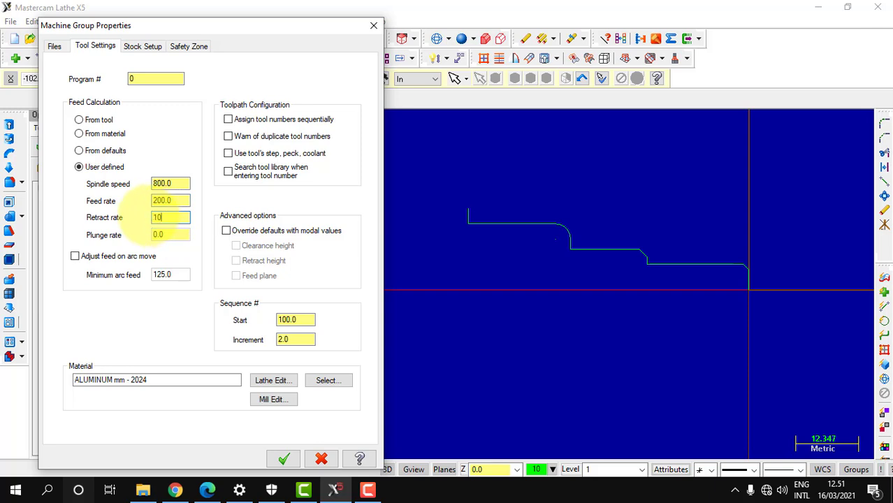
text(100)
drag(169, 235, 145, 235)
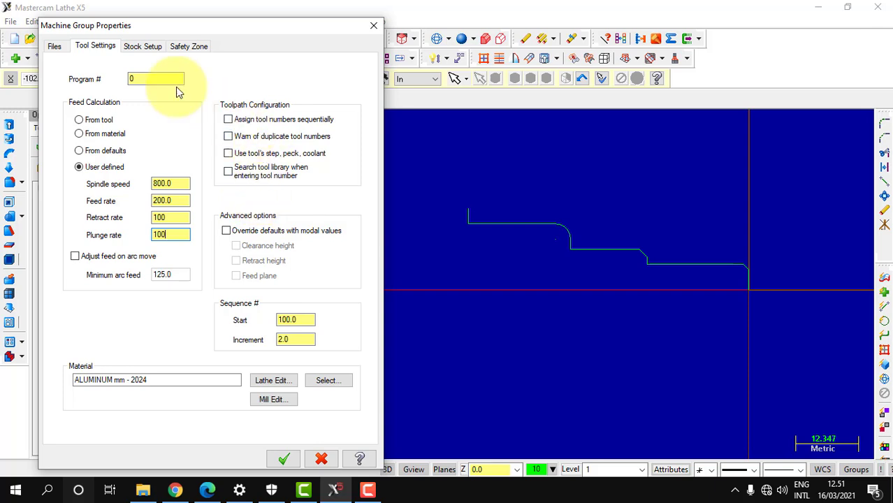
Step: Check the largest shaft diameter in the PDF drawing and set the left spindle's cylindrical stock to an outer diameter of 32 mm
click(139, 47)
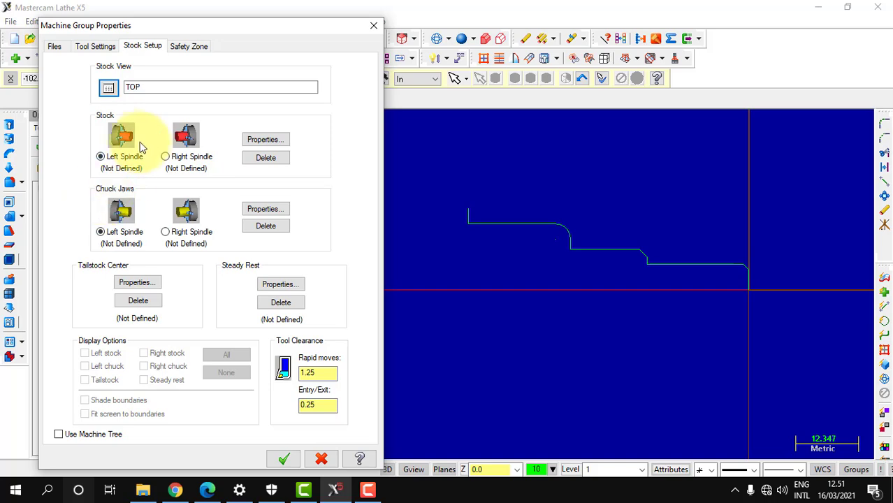
click(253, 141)
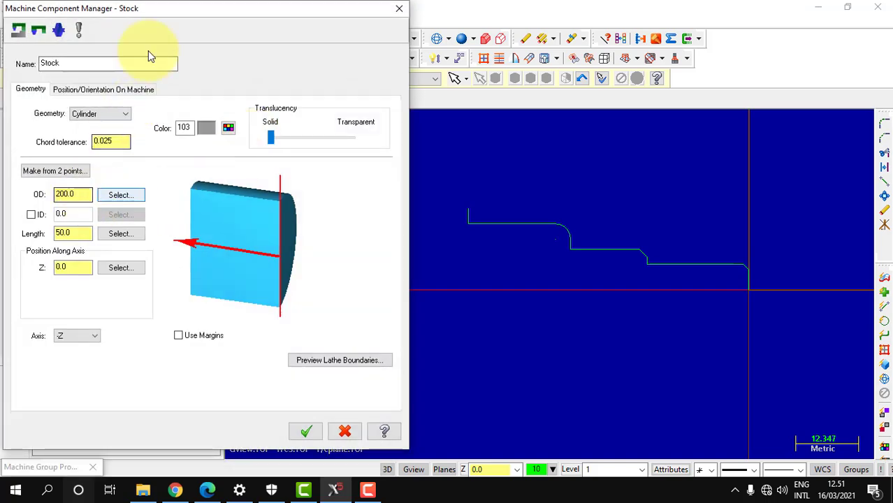
drag(167, 10, 236, 158)
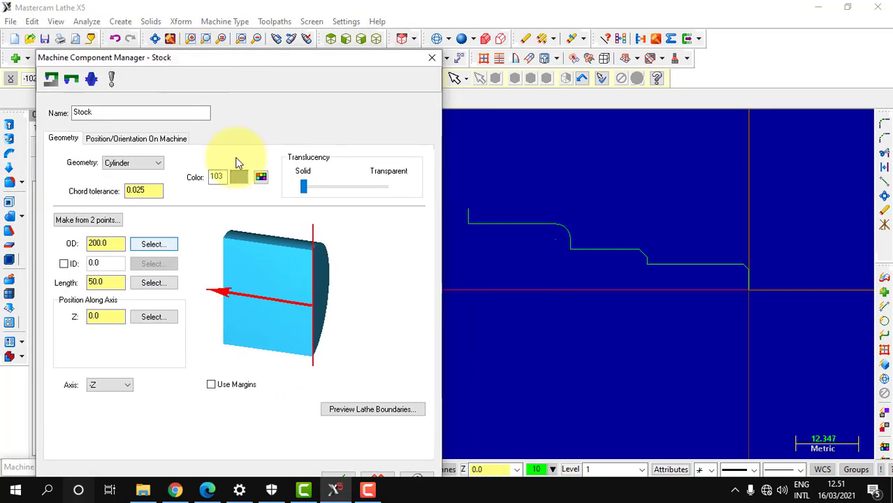
click(208, 490)
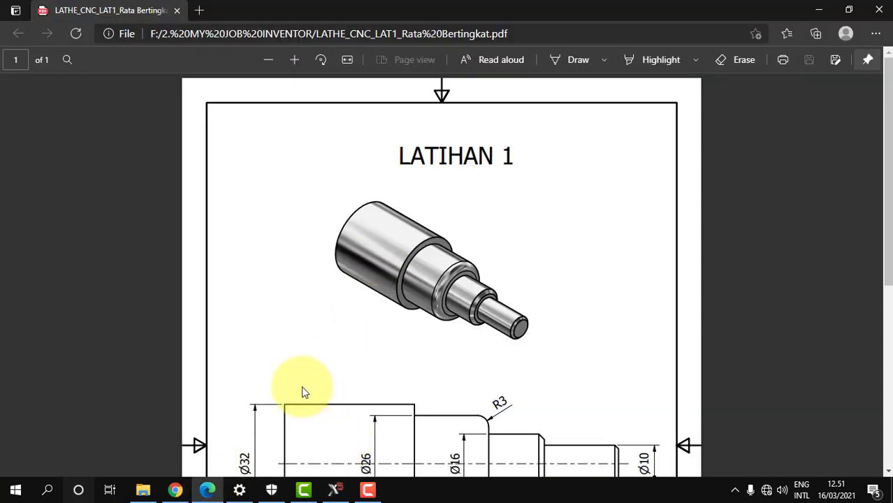
scroll(370, 346, down, 4)
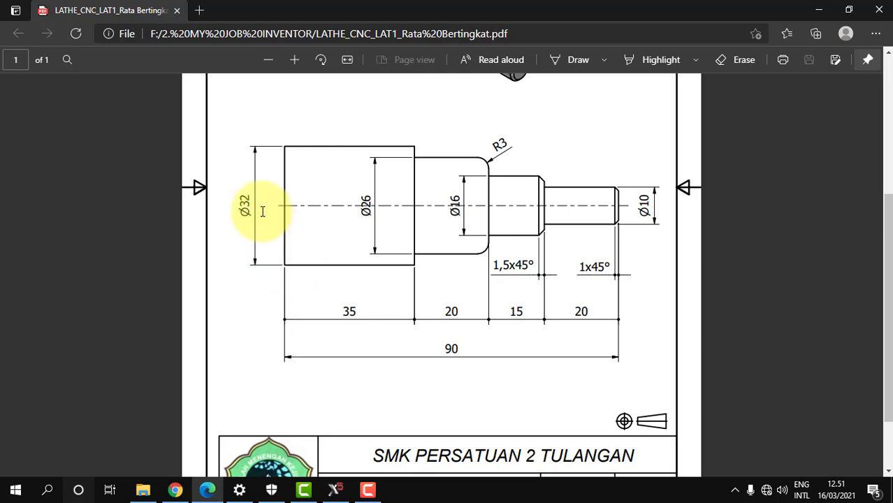
click(334, 490)
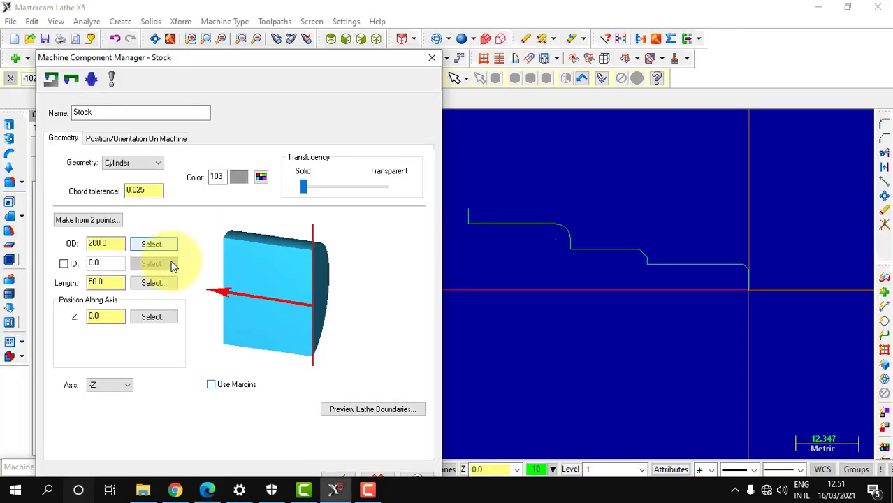
drag(114, 244, 85, 244)
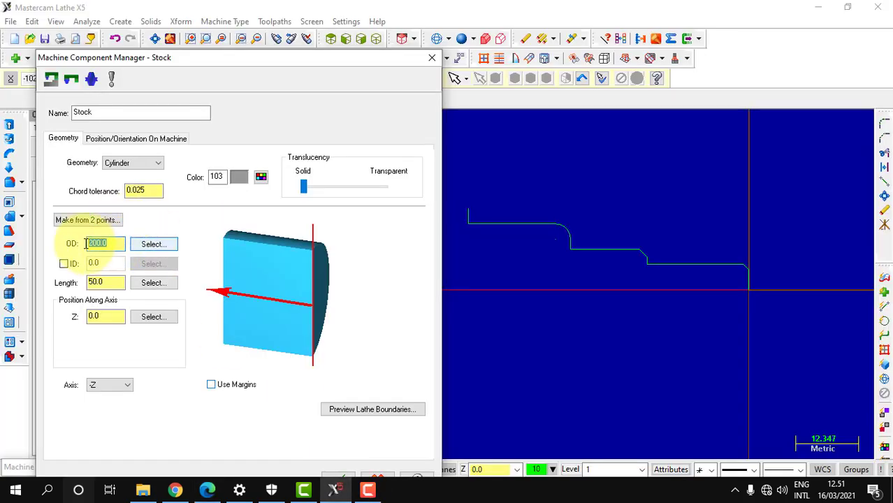
text(32)
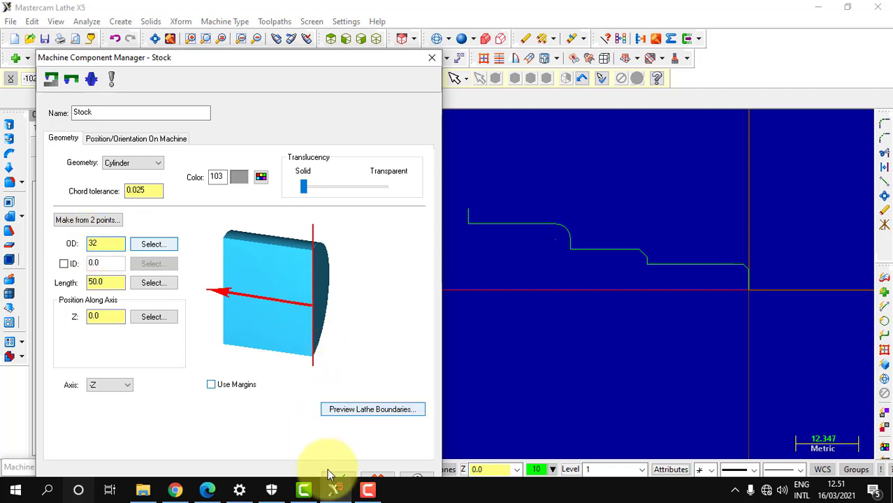
Step: Check the overall length in the PDF drawing, set the stock length to 100 mm, and enable the use of margins
click(207, 489)
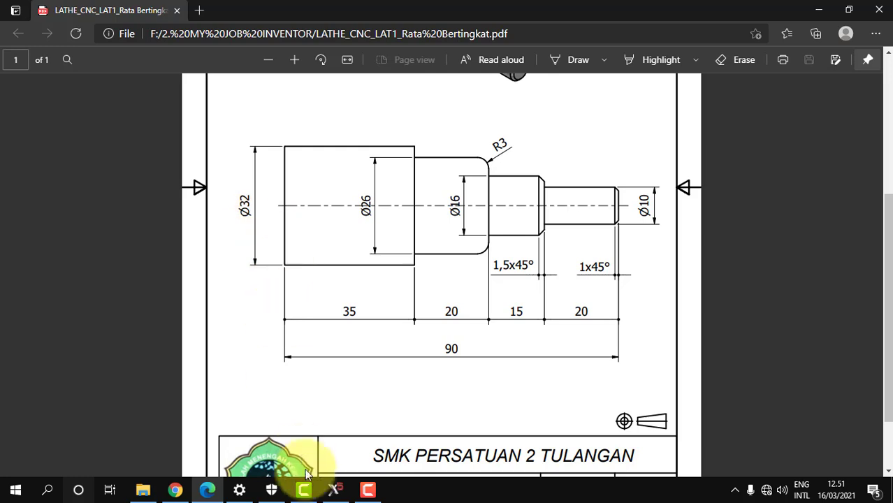
click(340, 493)
double_click(107, 283)
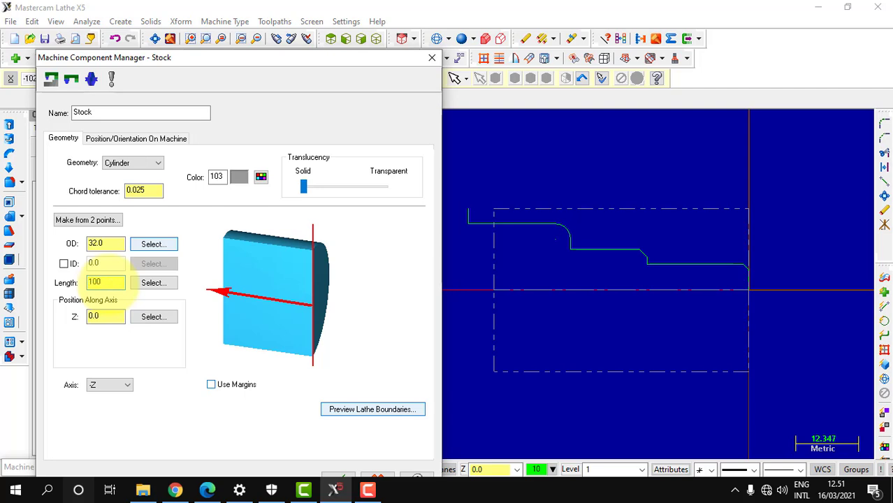
text(100)
drag(223, 62, 220, 14)
click(207, 335)
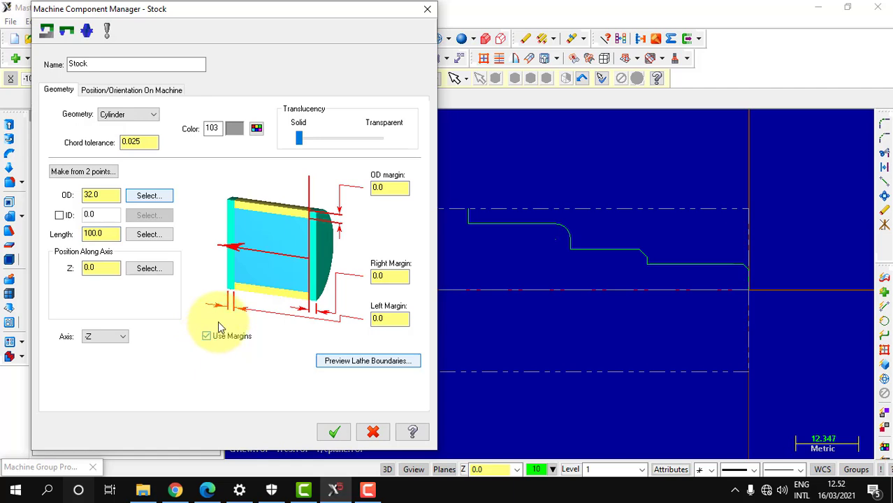
Step: Set the stock's right margin to 1 mm, review its position settings, and accept the stock and machine group properties
double_click(380, 276)
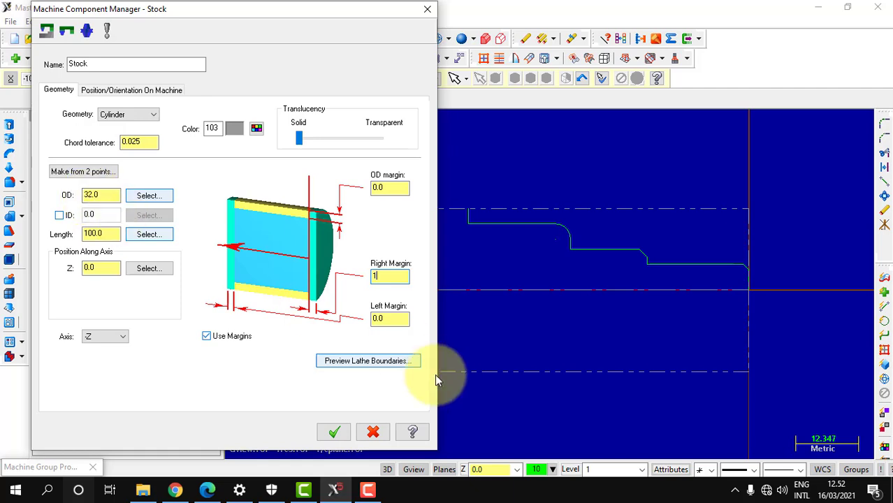
click(135, 90)
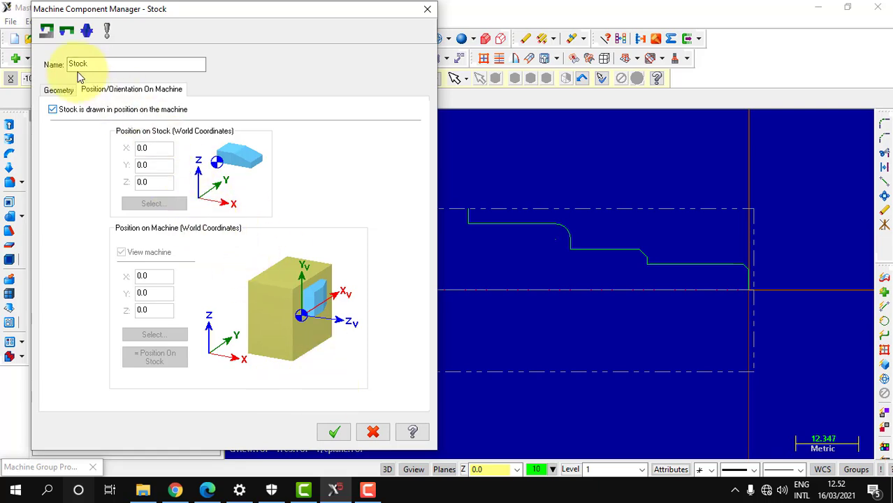
click(60, 90)
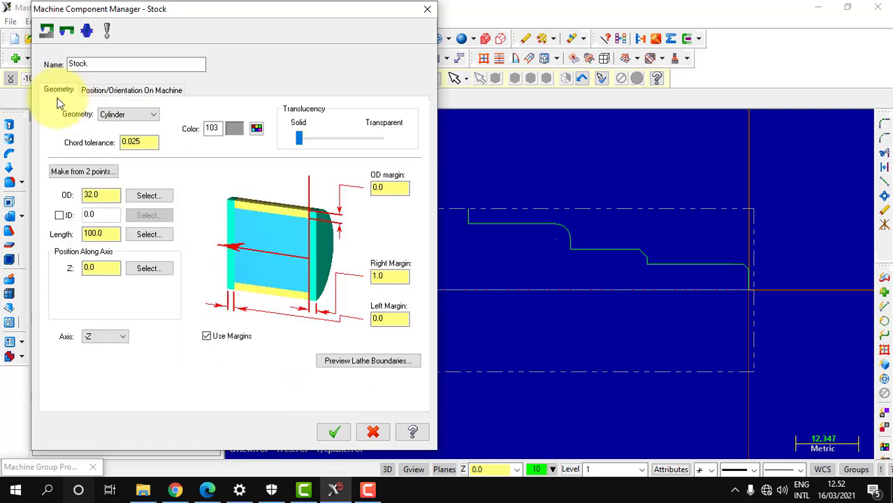
click(335, 434)
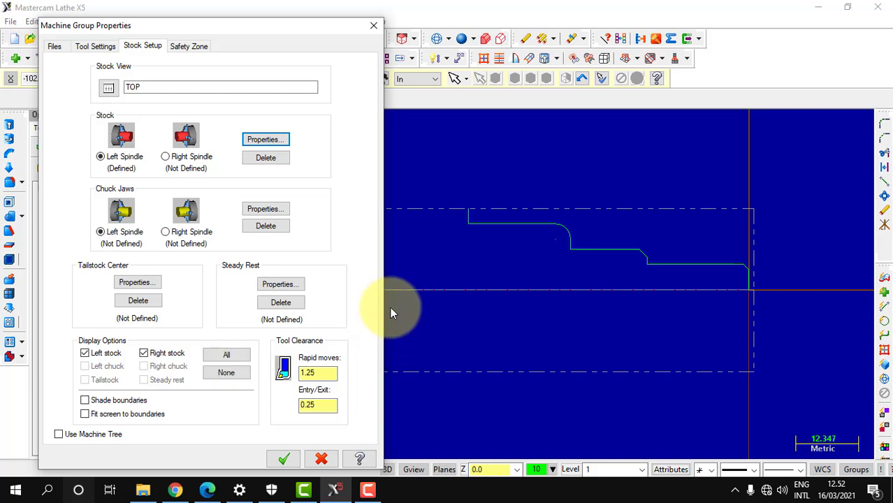
click(281, 460)
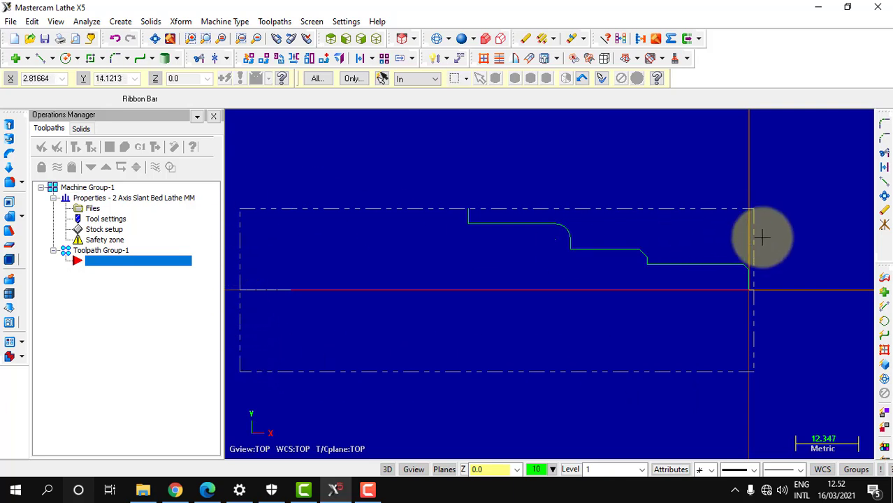
Step: Review the available lathe toolpaths and examine the shaft's stepped contour in the PDF drawing
click(99, 261)
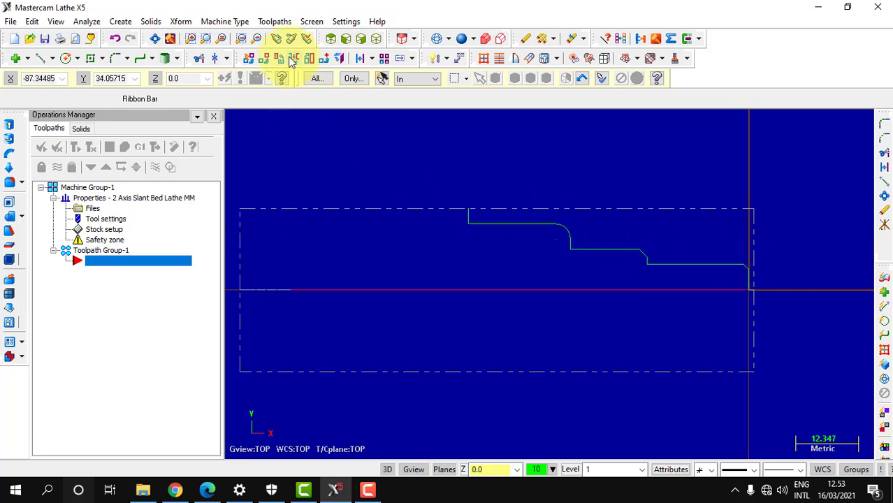
click(276, 21)
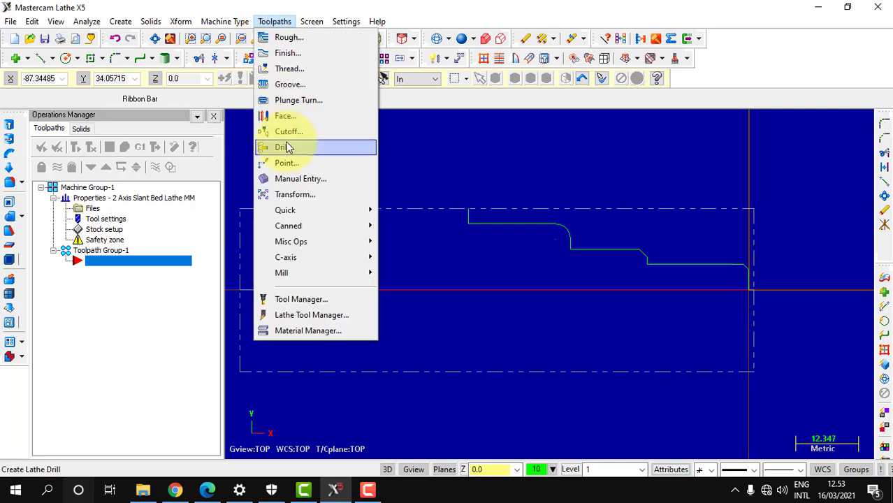
click(286, 147)
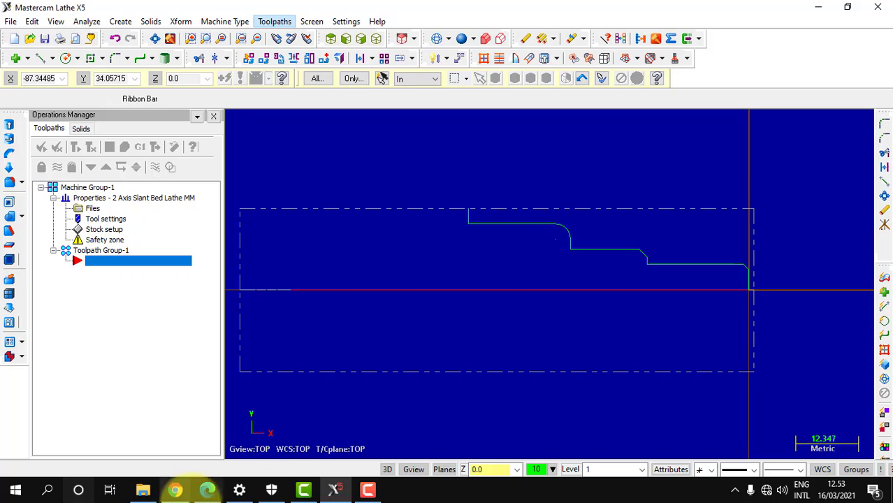
click(206, 491)
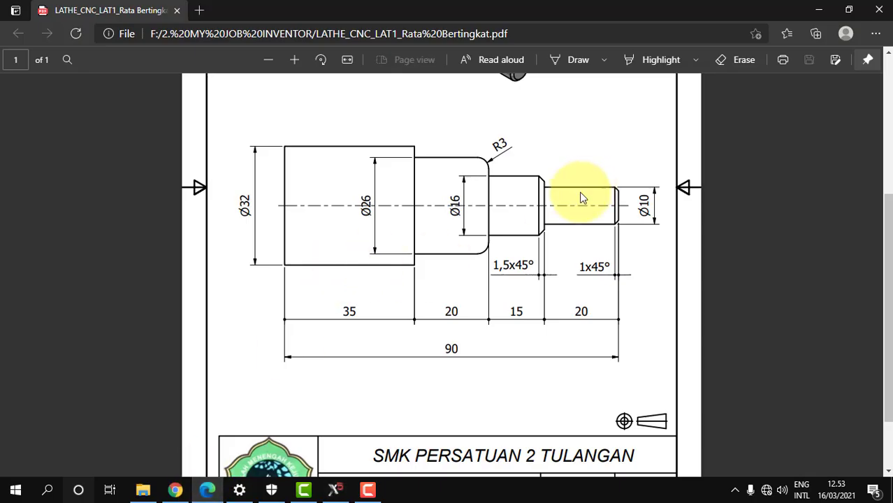
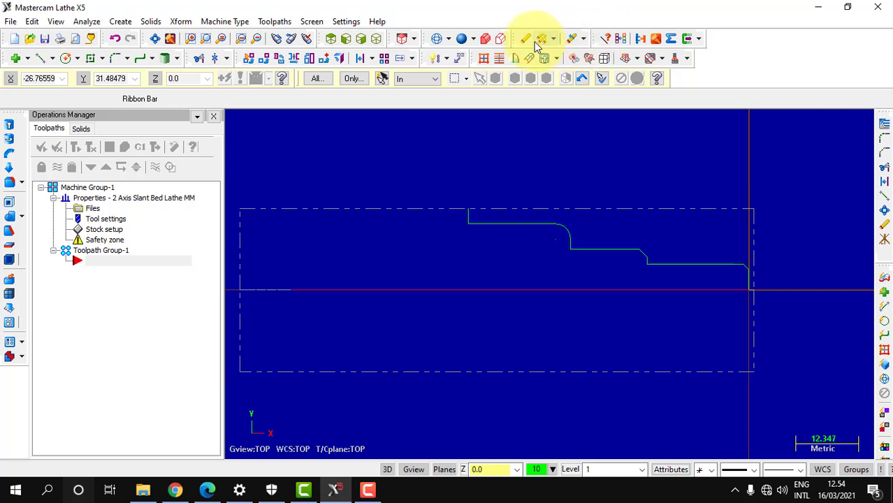
Step: Delete the horizontal centre line beneath the shaft's half-profile
click(539, 38)
click(494, 287)
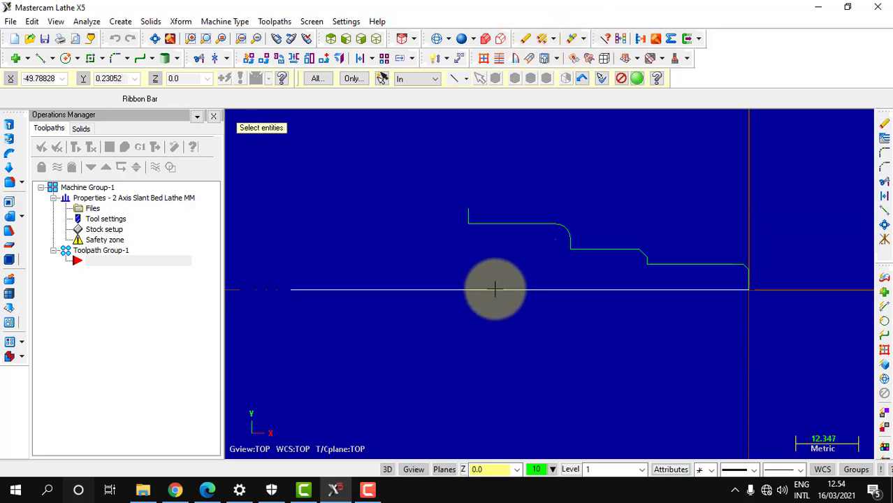
key(Return)
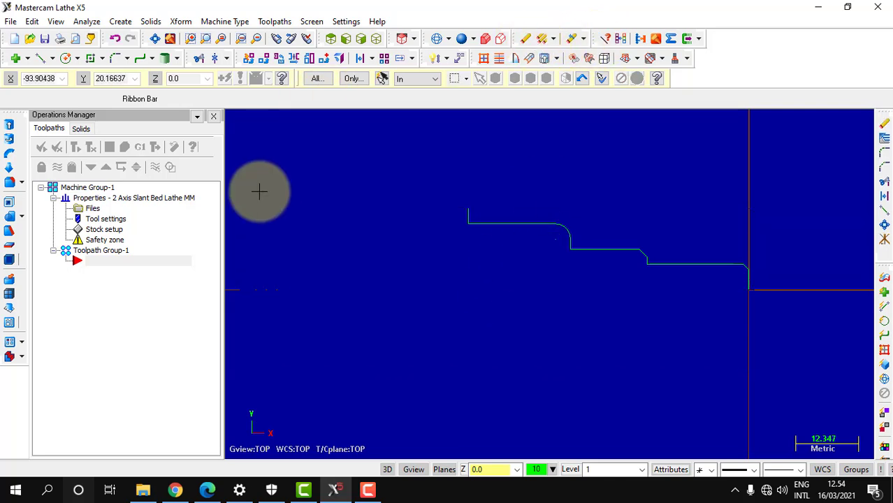
Step: Create a lathe Rough toolpath in Toolpath Group-1 with the proposed NC name, chaining the whole shaft profile from its front face to the large shoulder
click(94, 263)
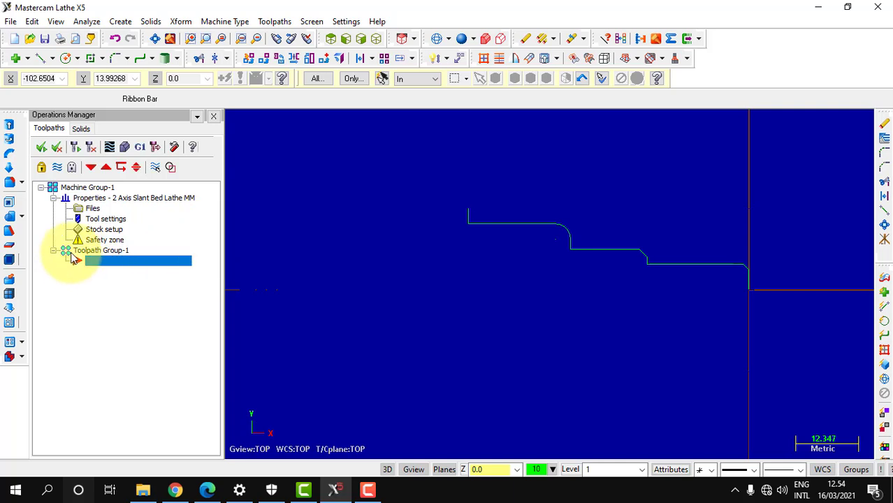
click(75, 250)
click(275, 21)
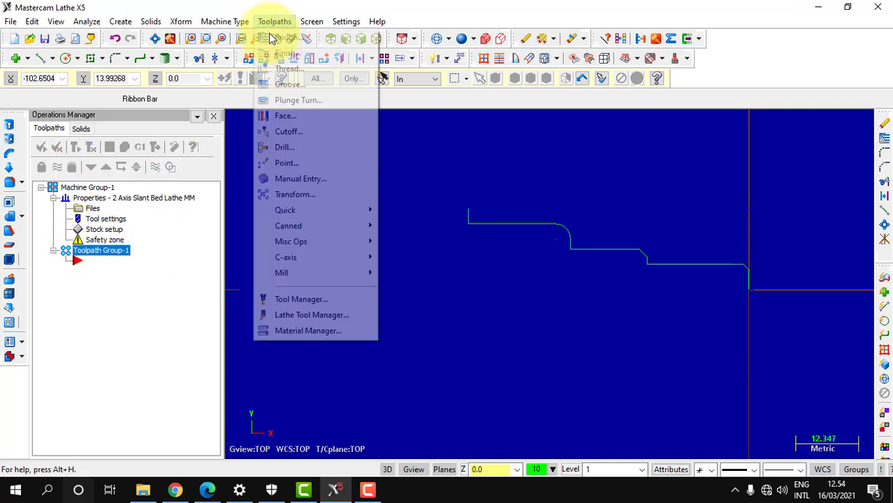
click(296, 41)
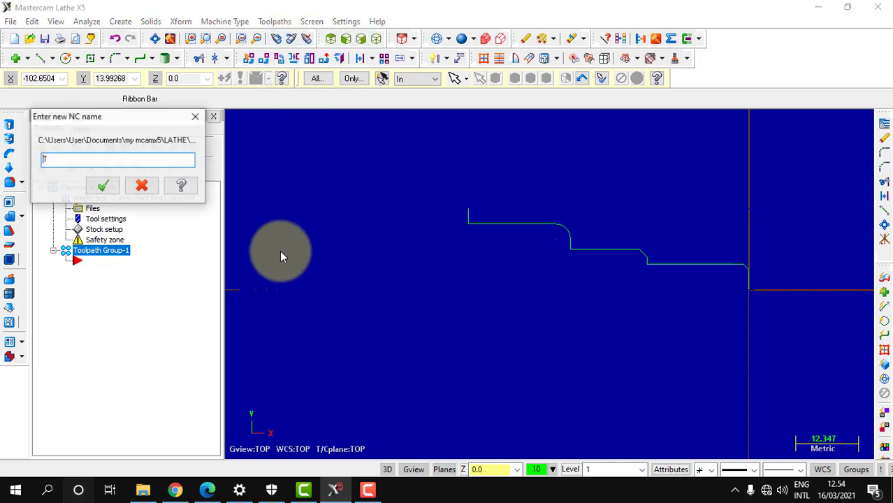
click(102, 185)
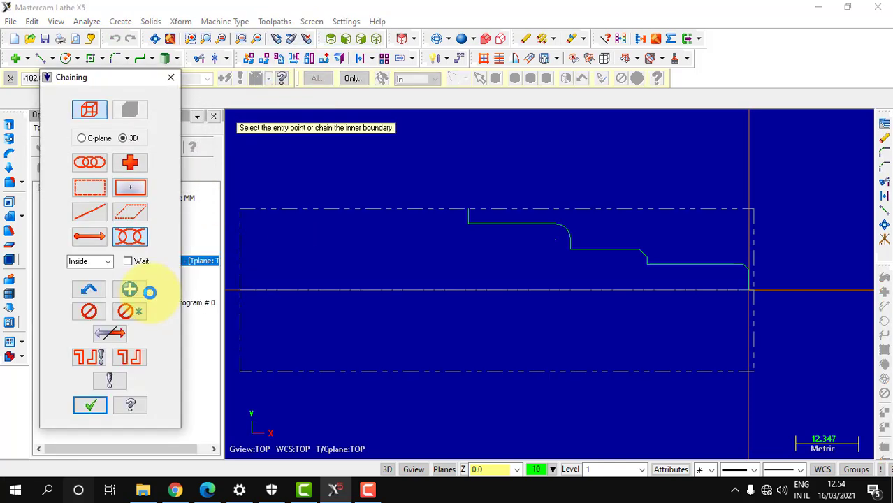
click(95, 162)
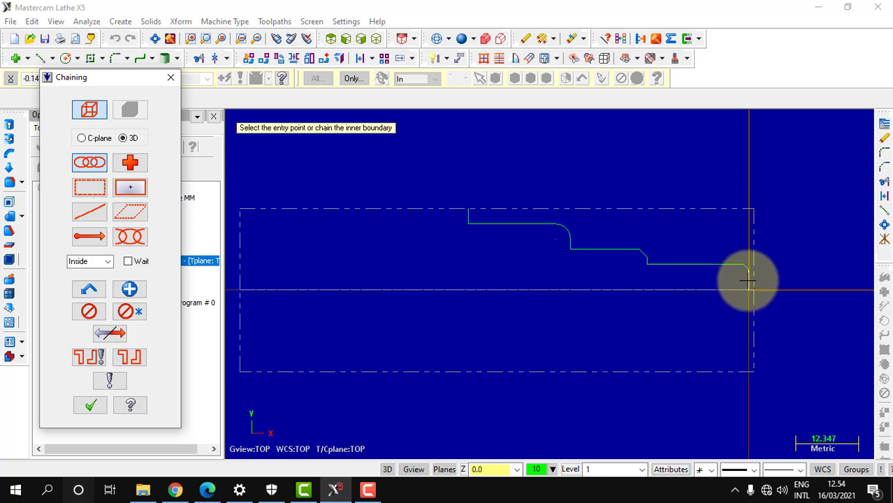
click(747, 282)
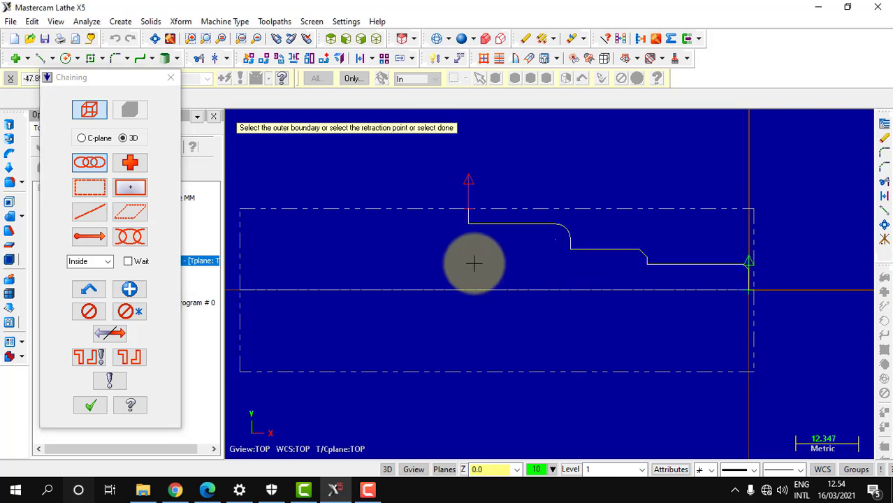
click(747, 279)
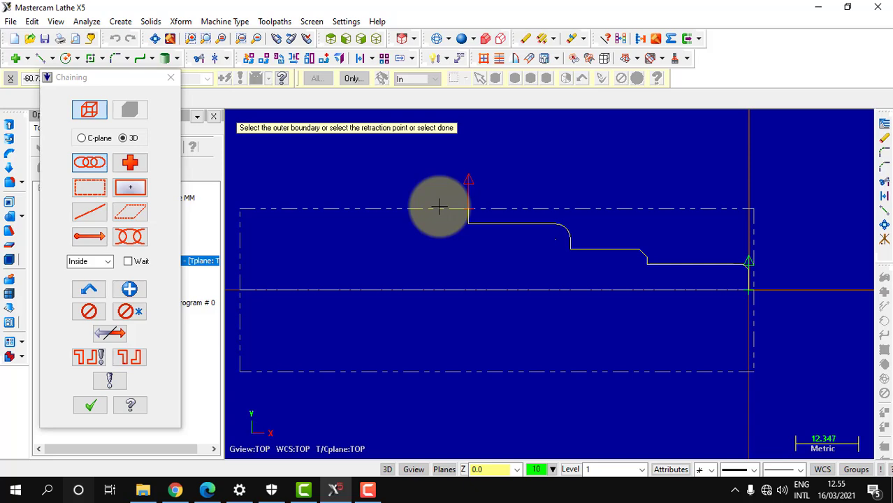
click(90, 406)
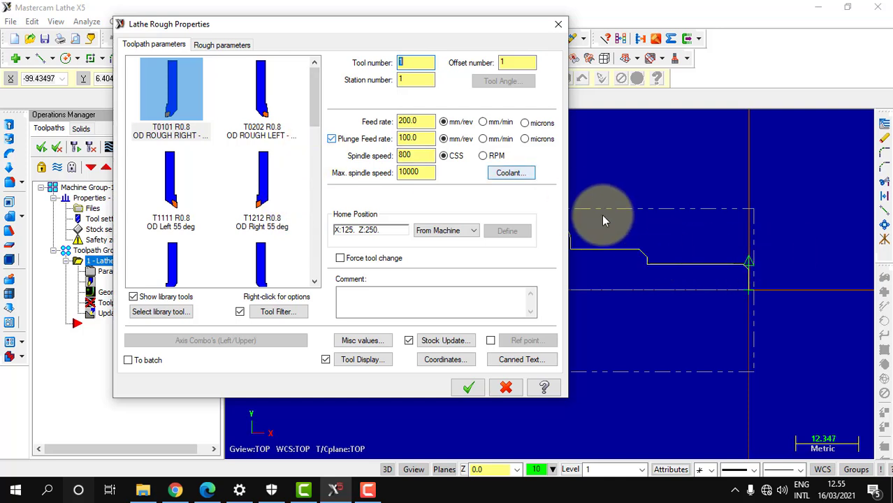
Step: Choose tool T2121 R0.8 OD FINISH RIGHT - 35 DEG. for roughing and set its tool, station and offset numbers to 1
drag(313, 114, 319, 140)
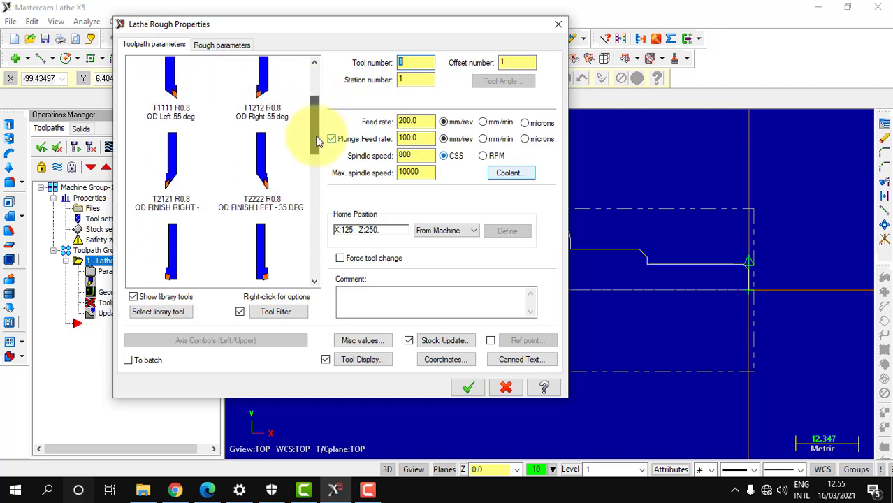
click(171, 173)
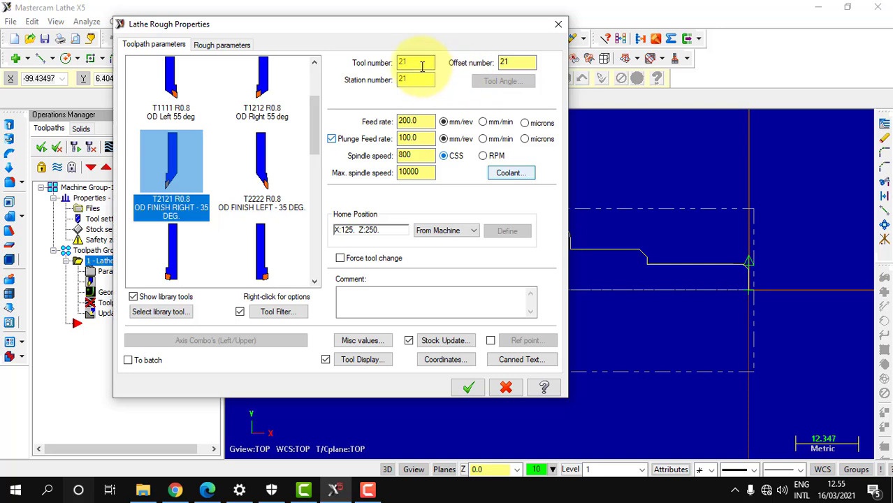
double_click(395, 62)
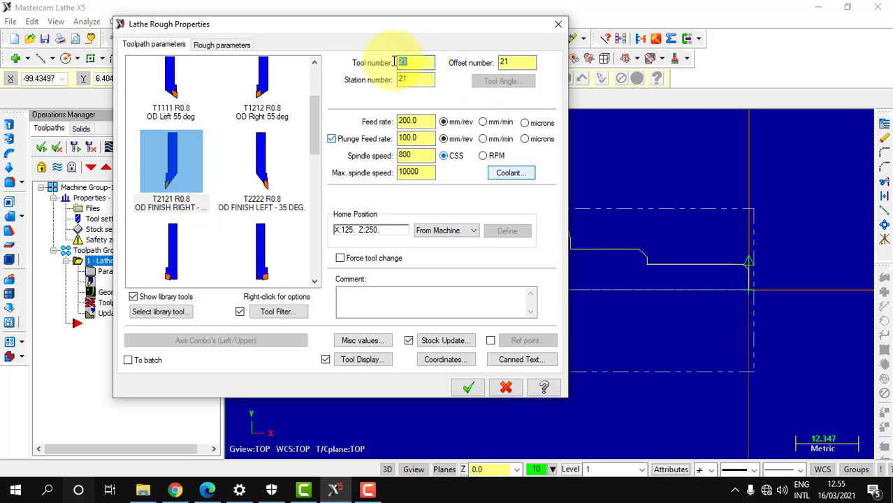
text(1)
double_click(418, 79)
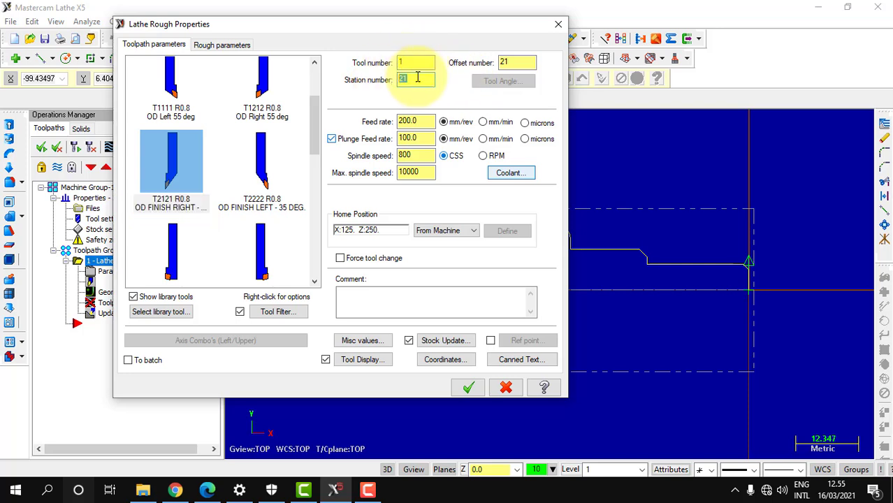
text(1)
double_click(510, 62)
text(1)
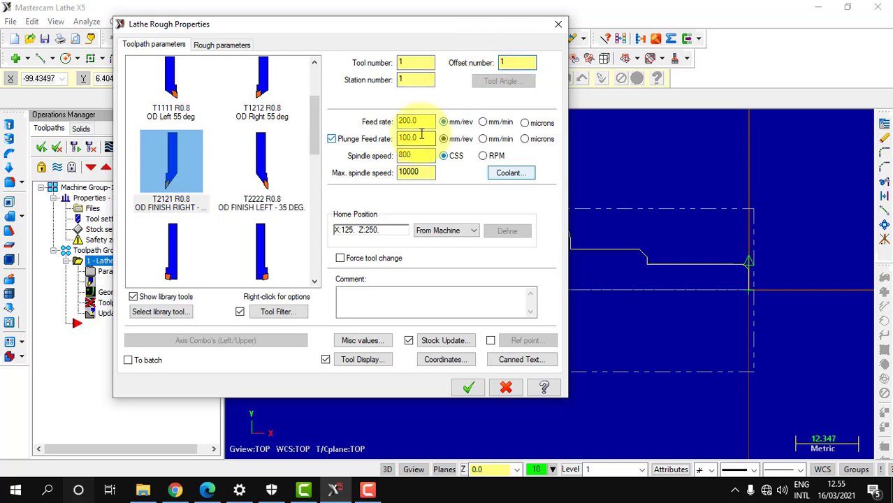
Step: Set the plunge feed rate unit to mm/min, the spindle speed unit to RPM, and the maximum spindle speed to 2000
click(482, 138)
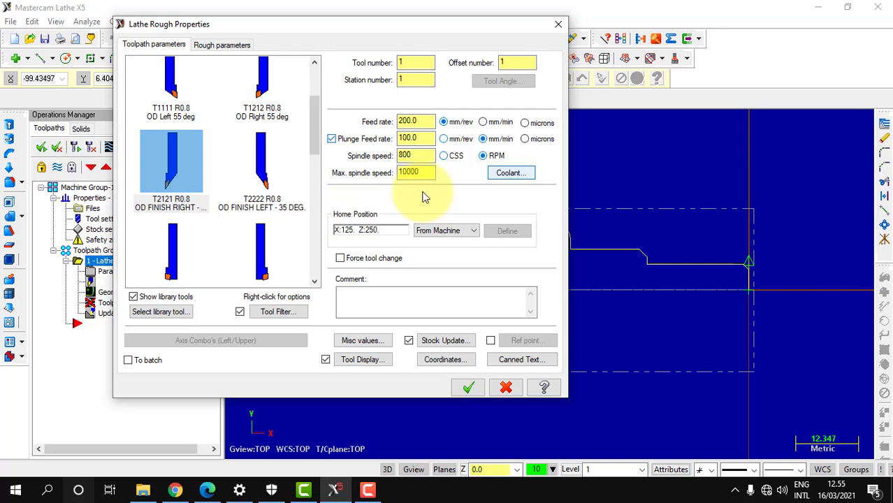
click(483, 155)
double_click(417, 171)
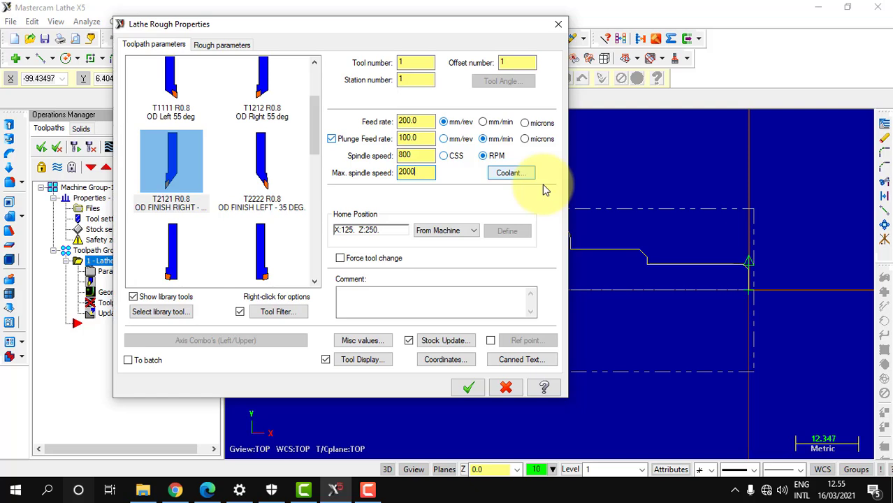
Step: Turn flood coolant on for the roughing operation
click(505, 175)
drag(128, 117, 139, 75)
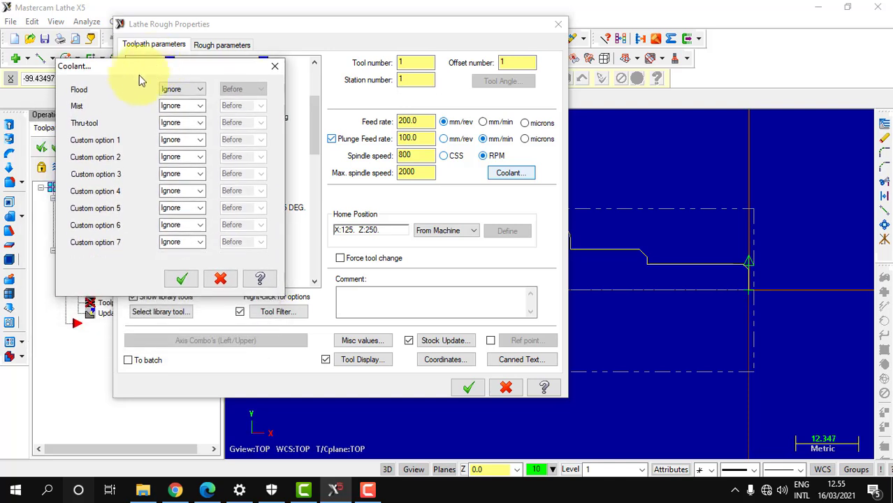
click(200, 90)
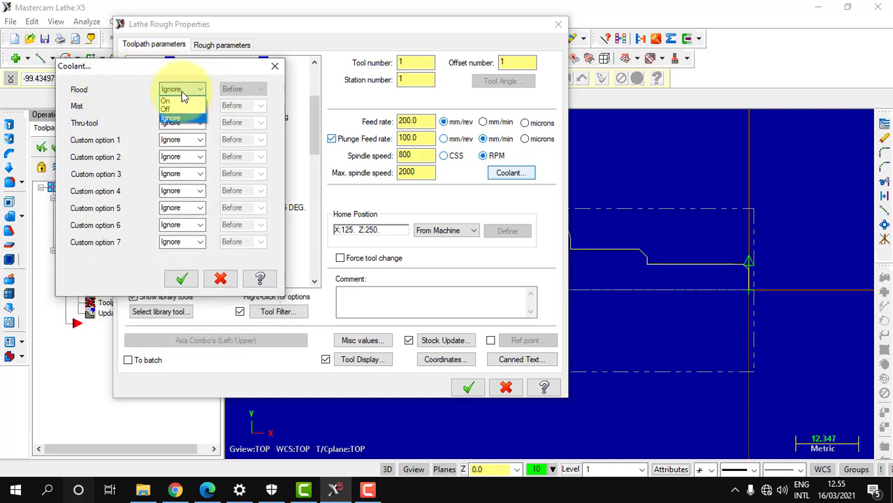
click(170, 100)
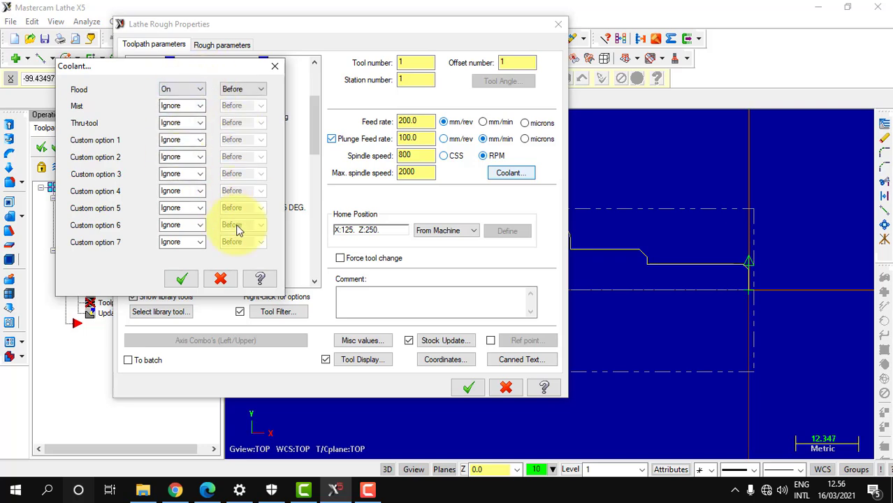
click(181, 279)
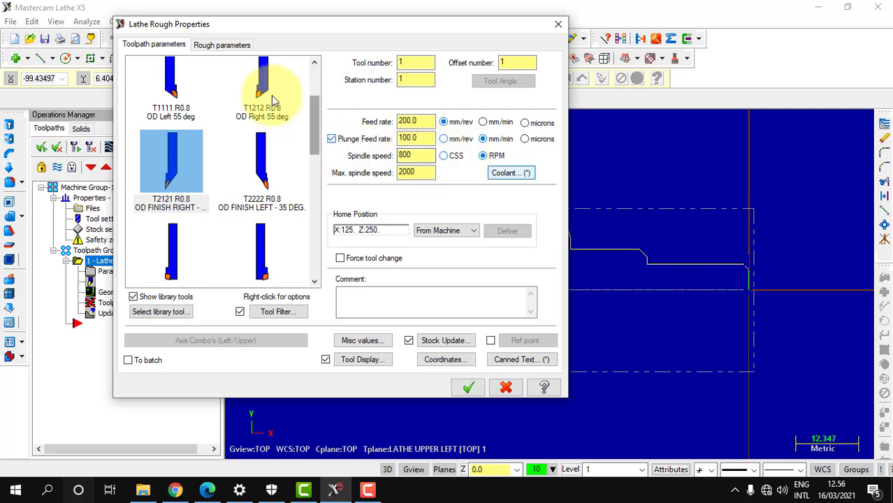
Step: Set the roughing depth of cut to 0.5 with 0.2 stock to leave in X and Z, accept the first plunge cutting option, and generate the toolpath
click(211, 44)
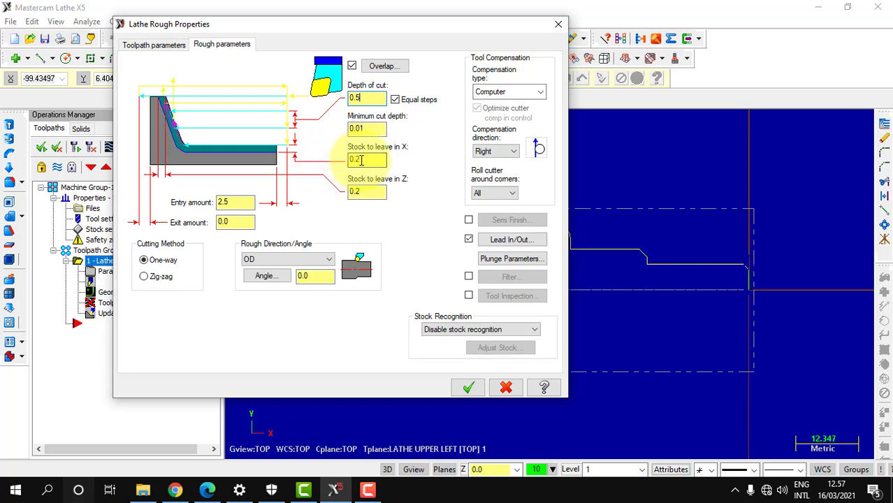
click(512, 259)
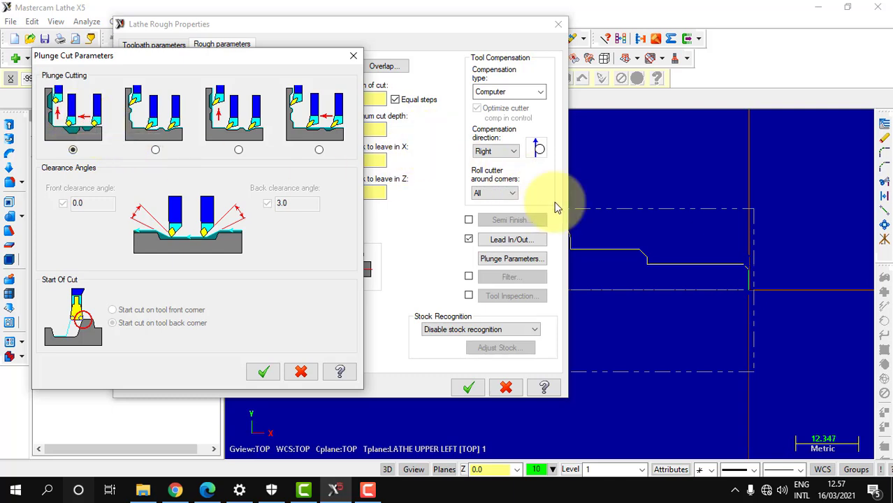
click(207, 491)
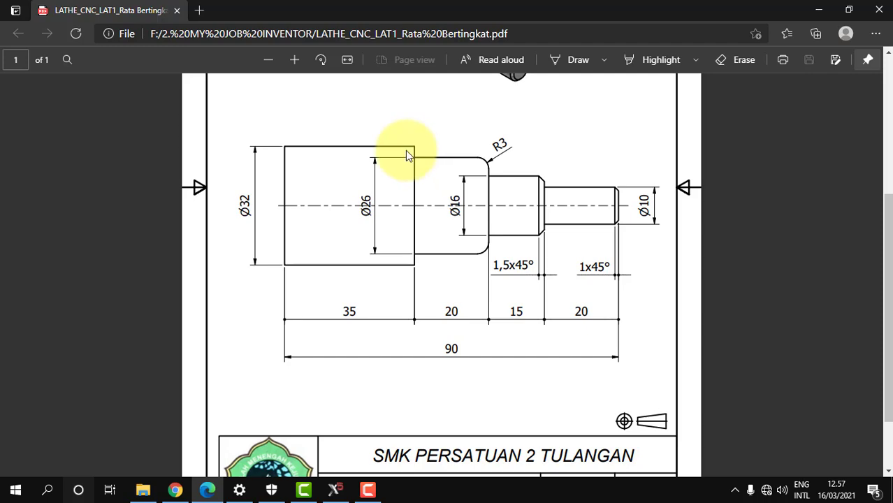
click(334, 489)
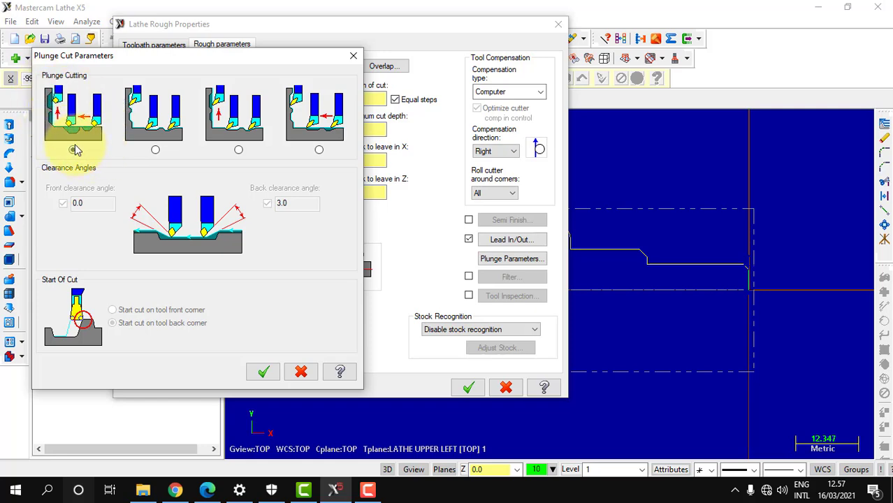
click(263, 374)
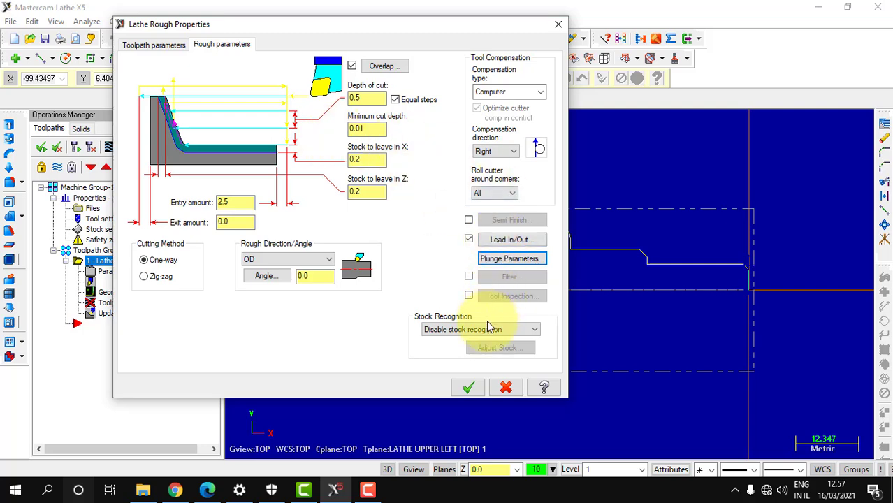
click(470, 386)
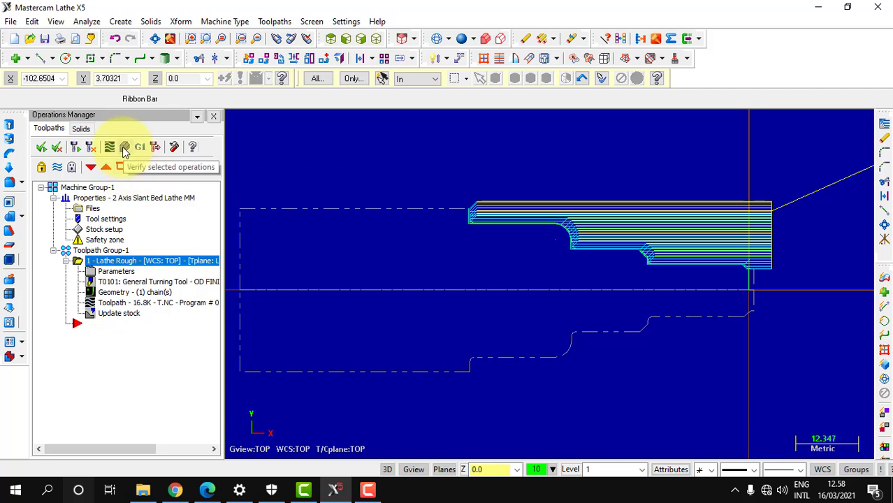
Step: Run the Verify simulation of the roughing operation on the solid stock at a slightly reduced speed, and close it
click(125, 146)
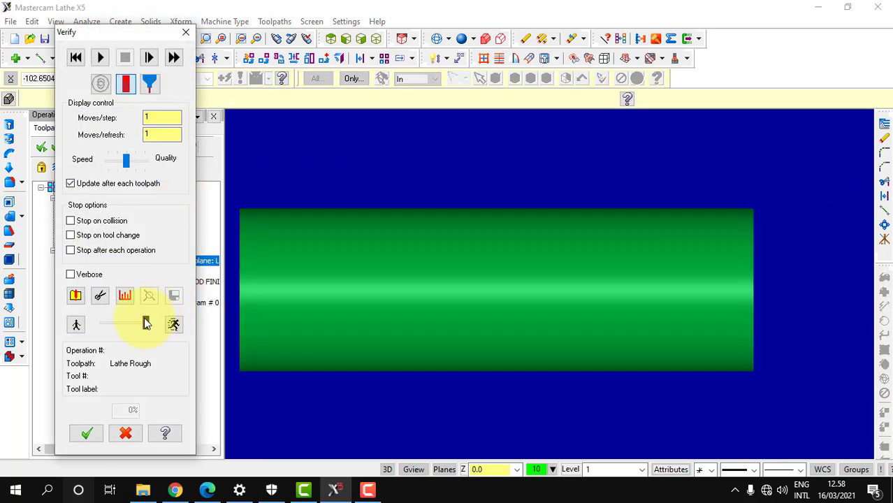
click(100, 57)
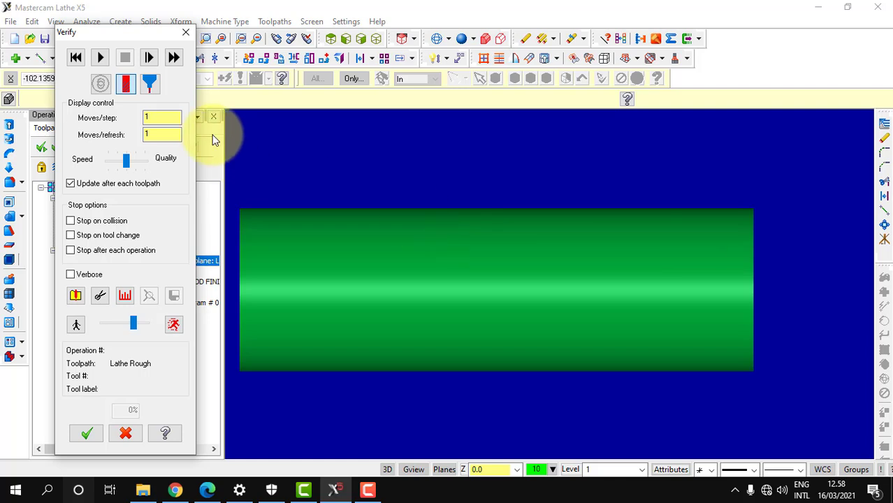
click(100, 59)
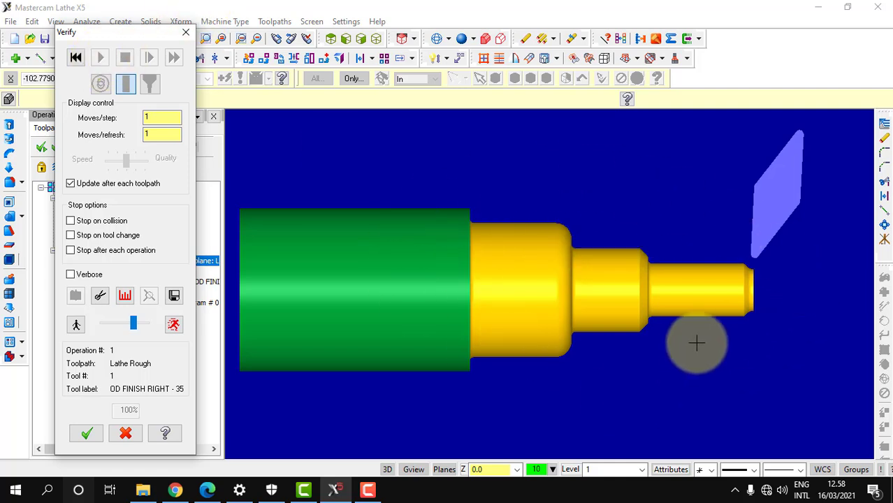
click(87, 434)
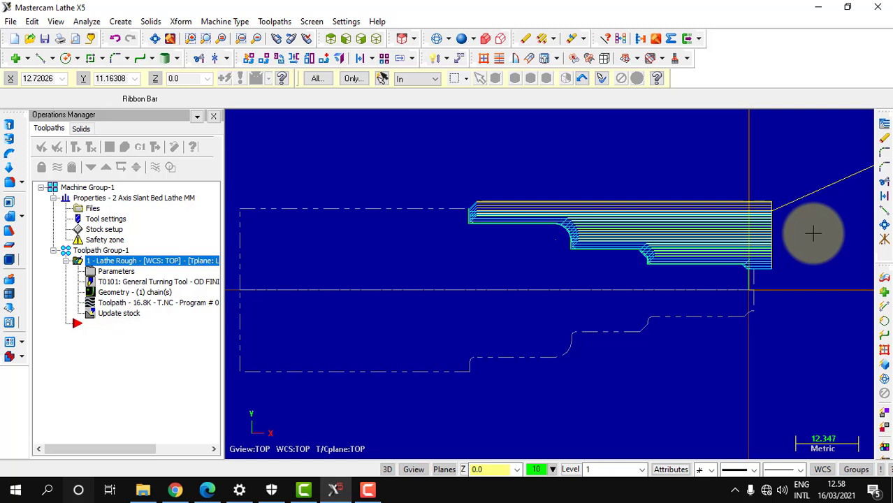
Step: Create a lathe Finish toolpath, chaining the whole shaft profile from its front face to the large shoulder
click(276, 22)
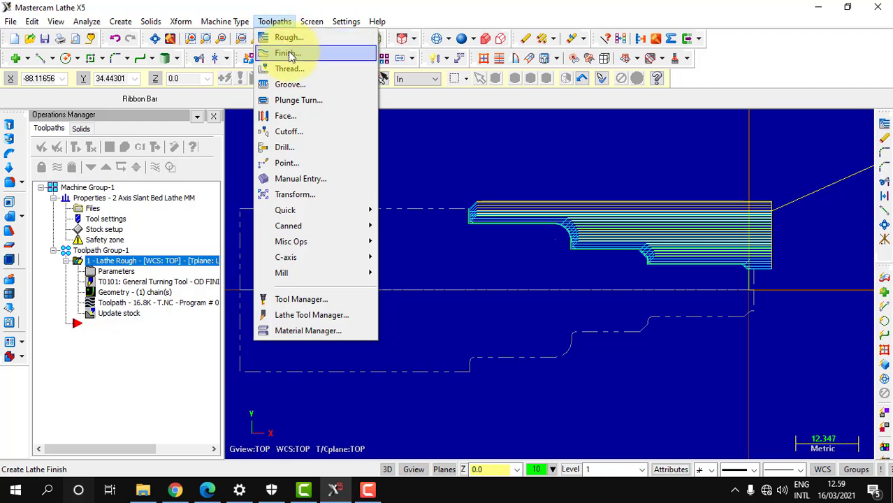
click(288, 54)
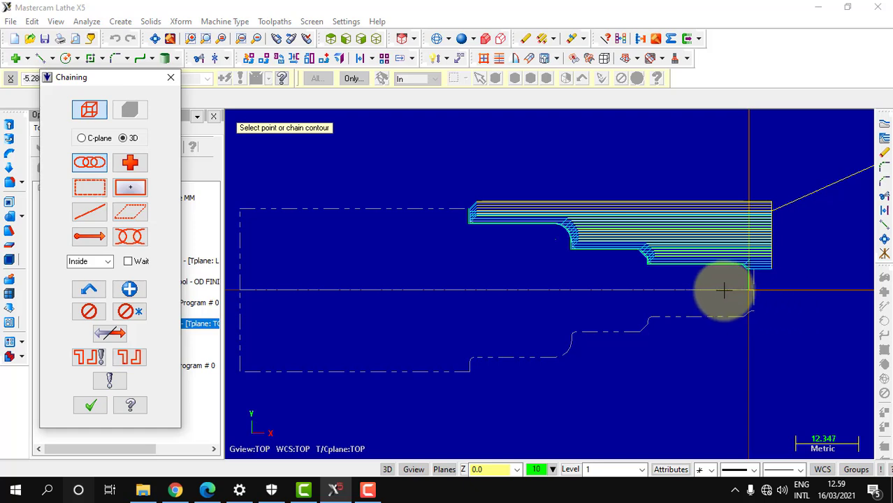
scroll(760, 295, up, 2)
scroll(741, 283, up, 3)
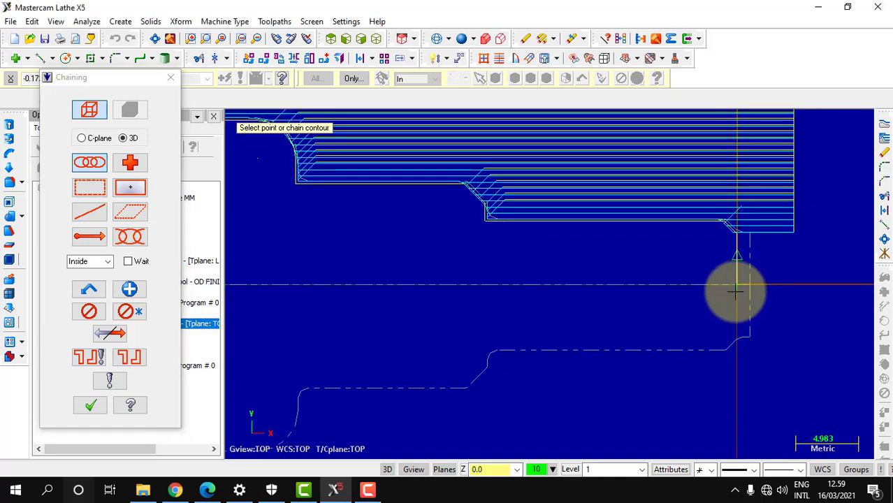
scroll(735, 285, down, 3)
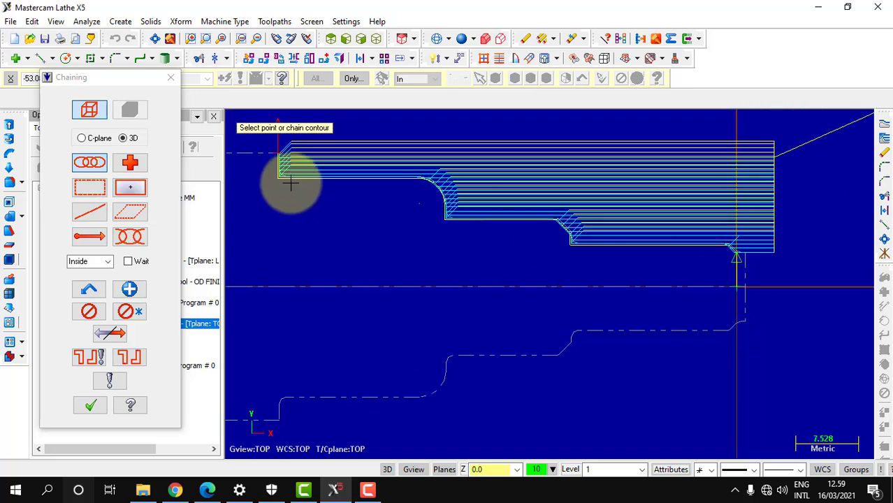
scroll(283, 157, up, 3)
scroll(301, 185, down, 4)
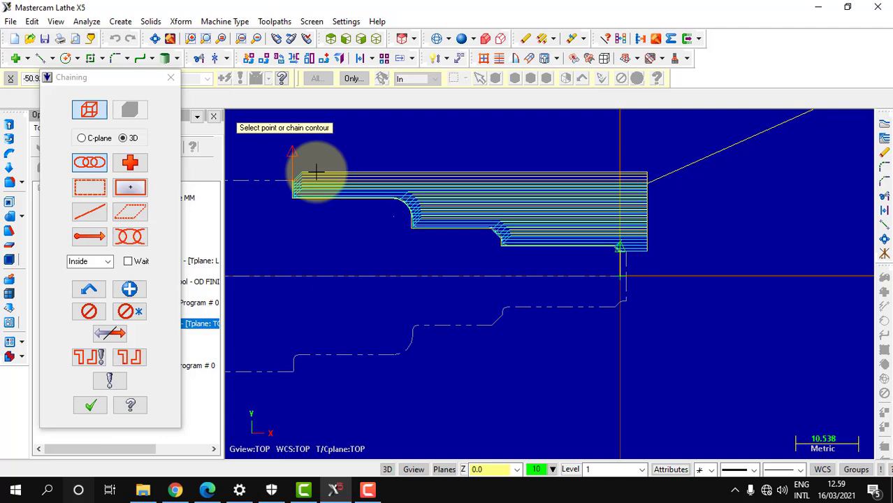
click(91, 407)
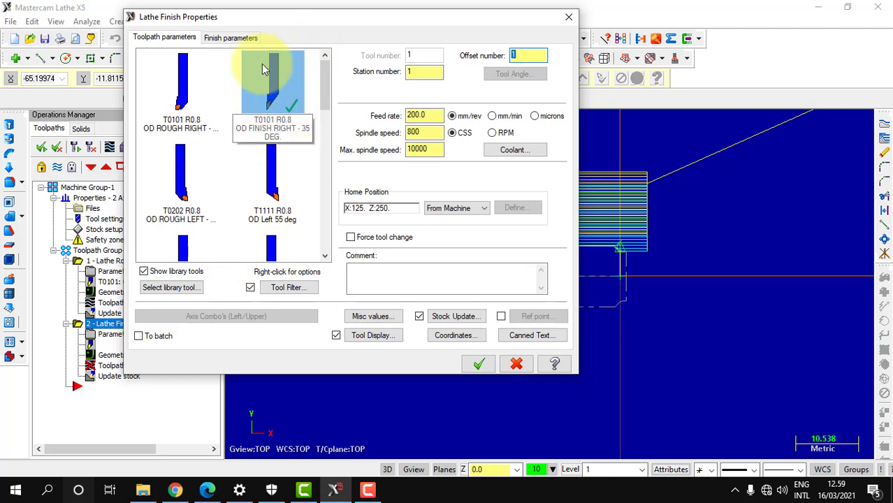
Step: Choose tool T0101 R0.8 OD FINISH RIGHT - 35 DEG. for finishing, with maximum spindle speed 2000 and the spindle speed unit RPM
click(275, 87)
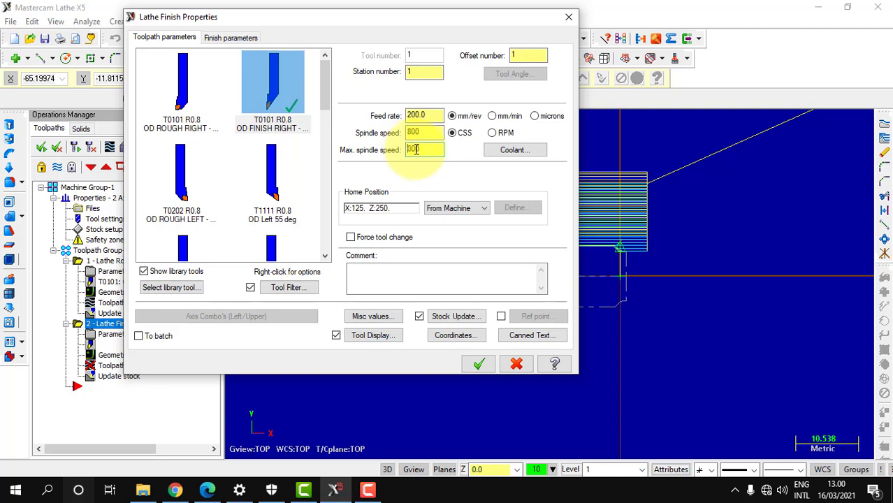
text(2000)
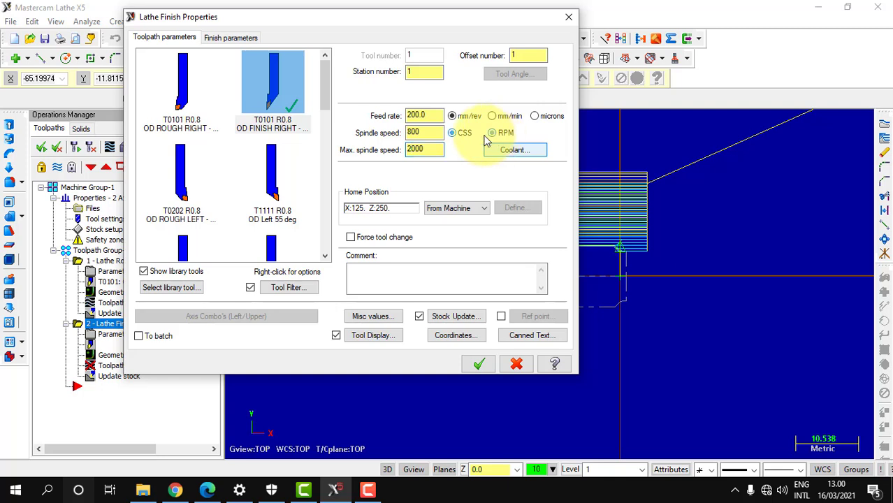
click(492, 133)
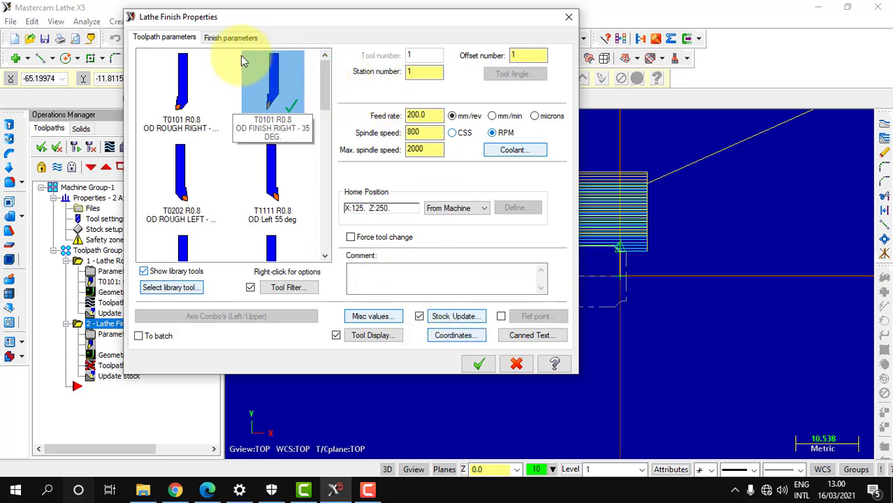
Step: Accept one finish pass with 2.0 stepover, zero stock to leave and the first plunge cutting option, and generate the finish toolpath
click(228, 37)
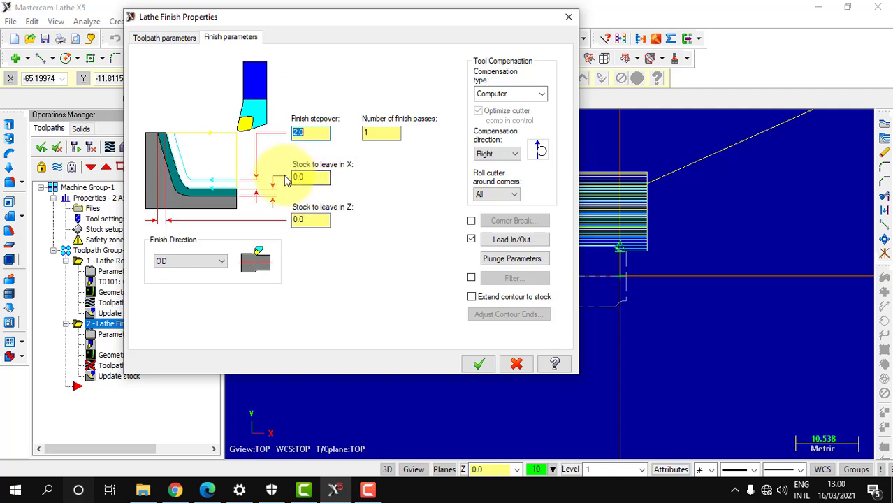
click(510, 258)
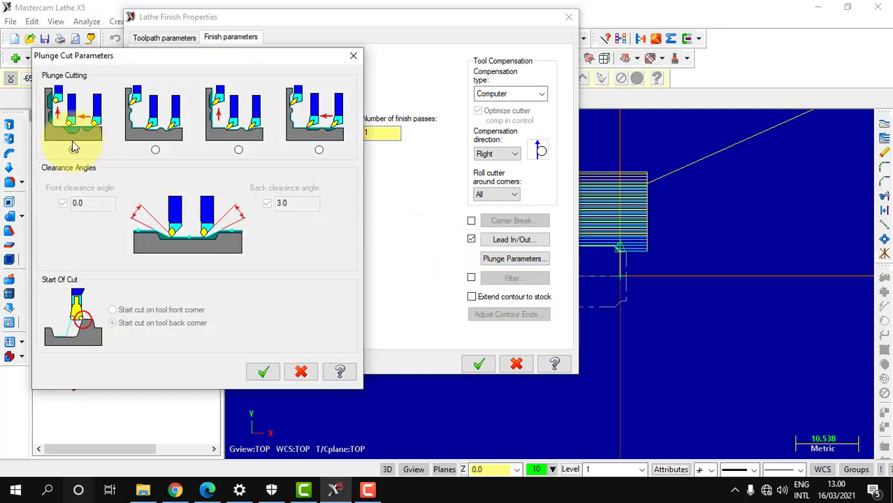
click(264, 374)
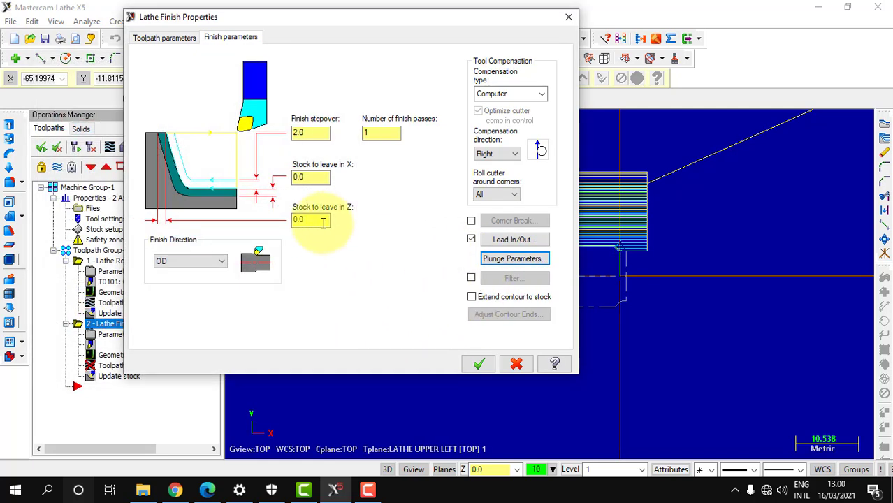
click(479, 365)
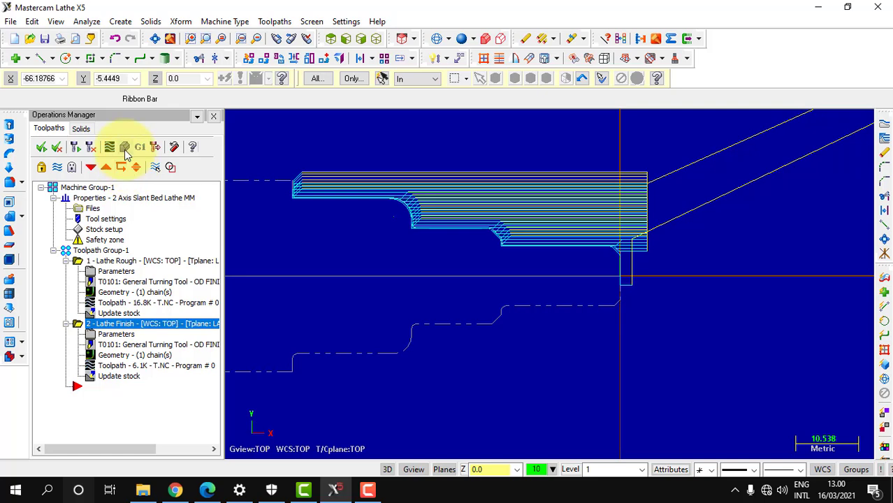
Step: Run the Verify simulation of the roughing and finishing operations with the whole stock in view, and close it
click(125, 148)
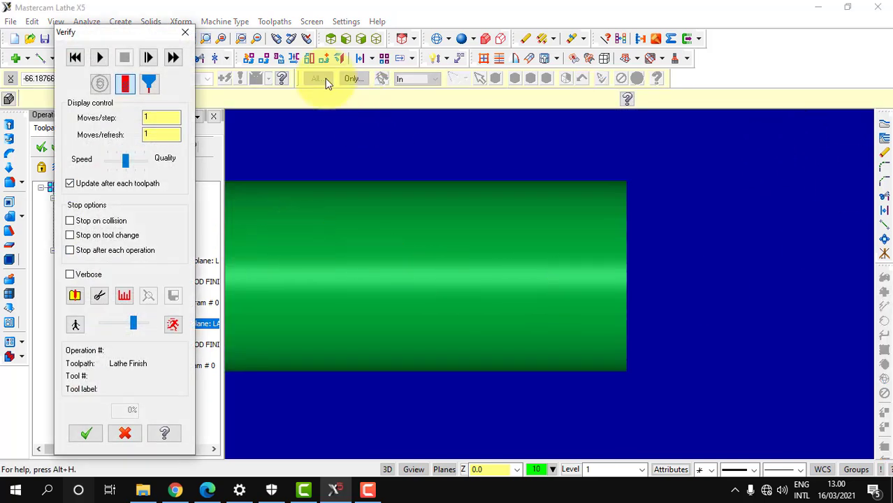
drag(145, 31, 69, 66)
click(155, 40)
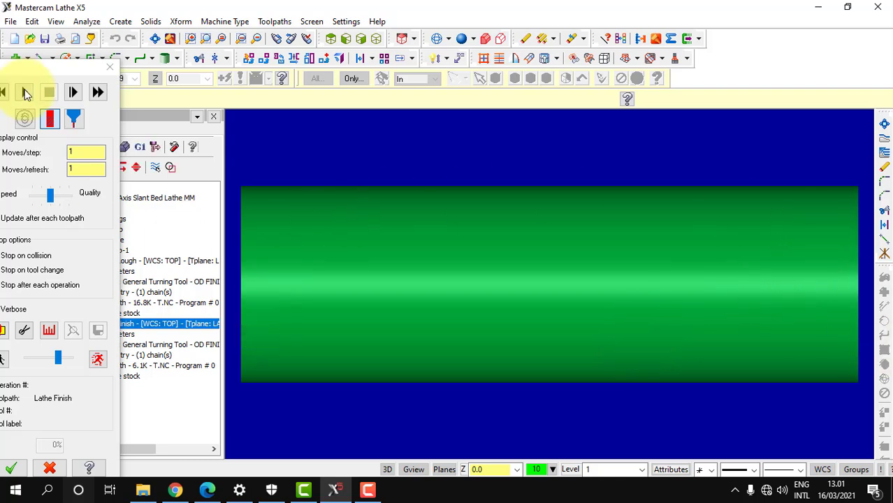
drag(34, 65, 131, 38)
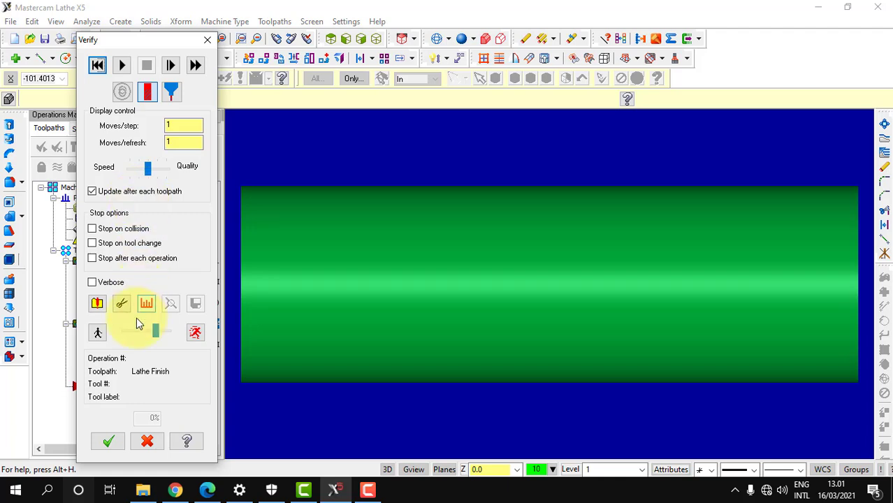
click(122, 65)
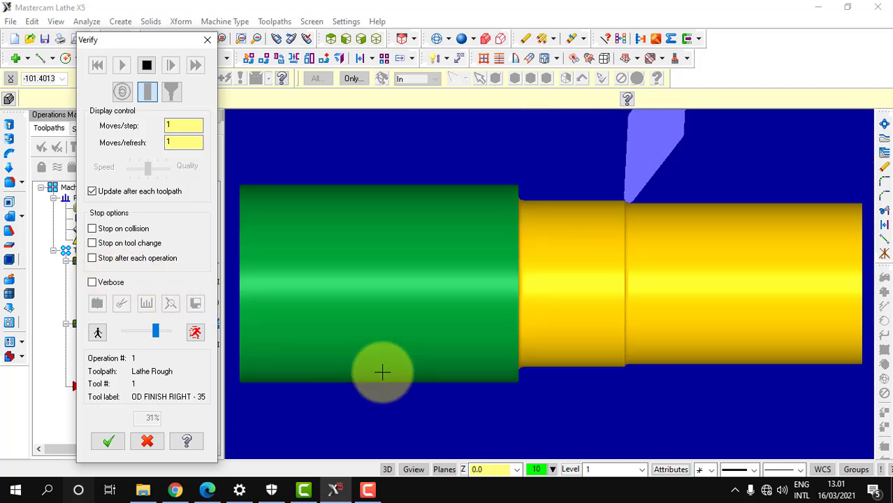
scroll(381, 372, down, 1)
scroll(381, 372, down, 1)
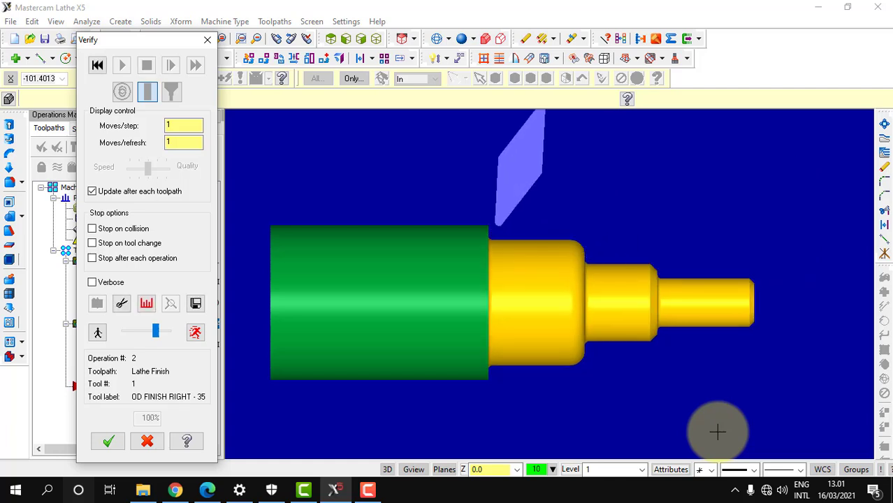
click(120, 442)
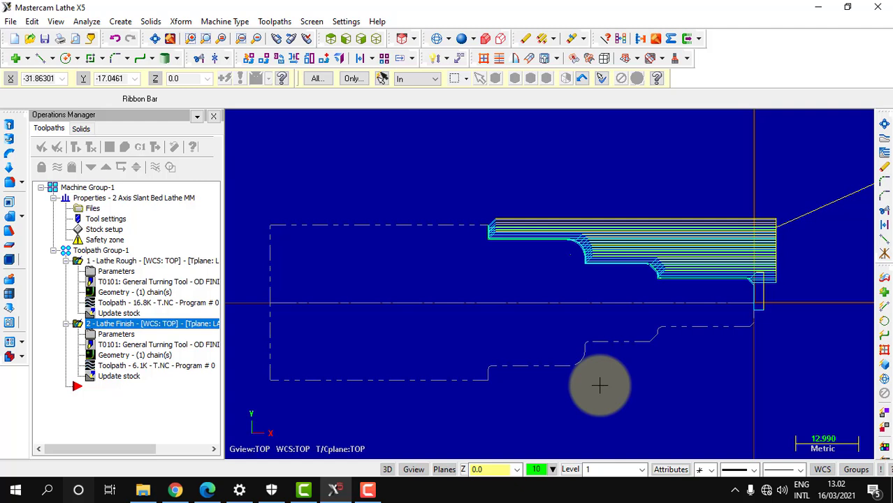
Step: Post all operations of Toolpath Group-1 to an NC file named with a person's first name, skip the posting messages, and review the code
click(77, 252)
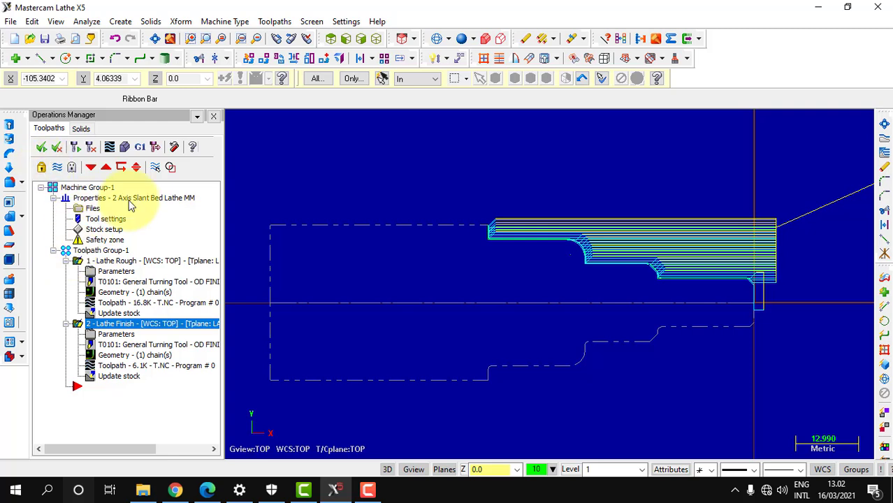
click(141, 147)
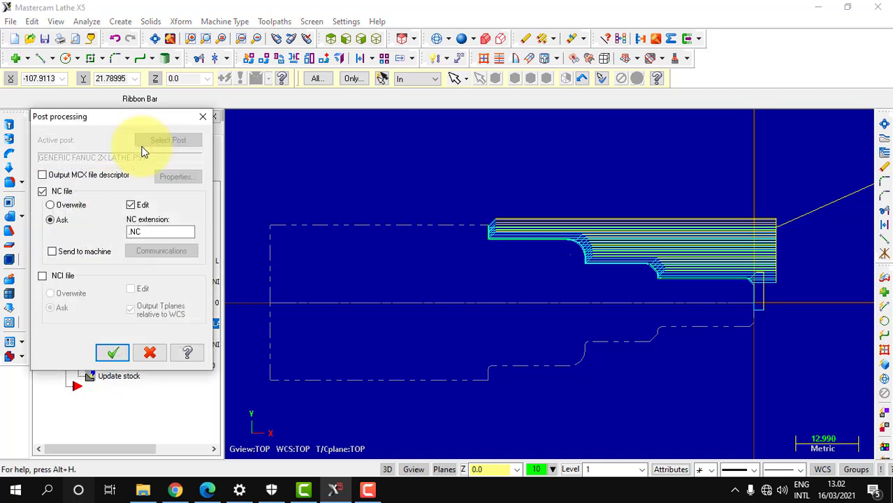
click(112, 355)
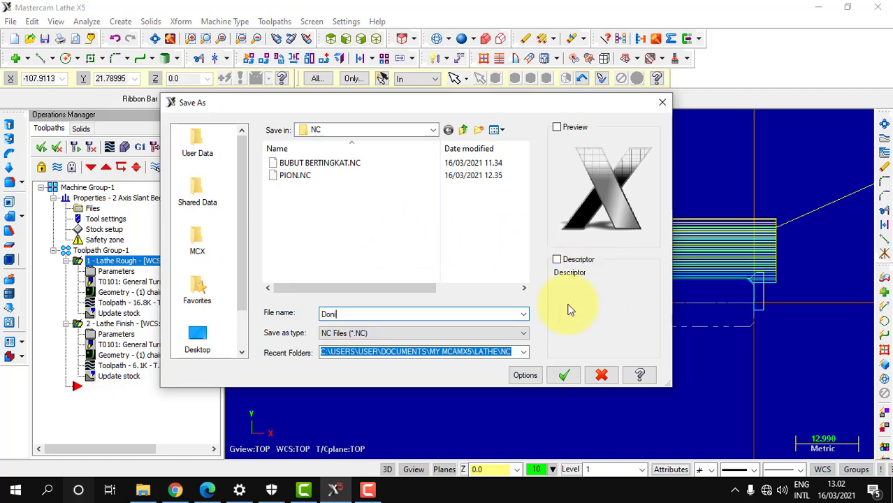
click(564, 376)
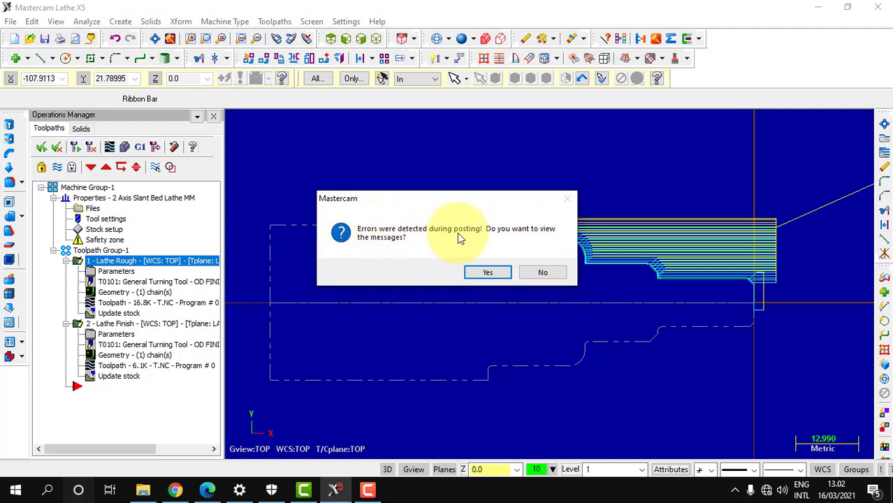
click(542, 273)
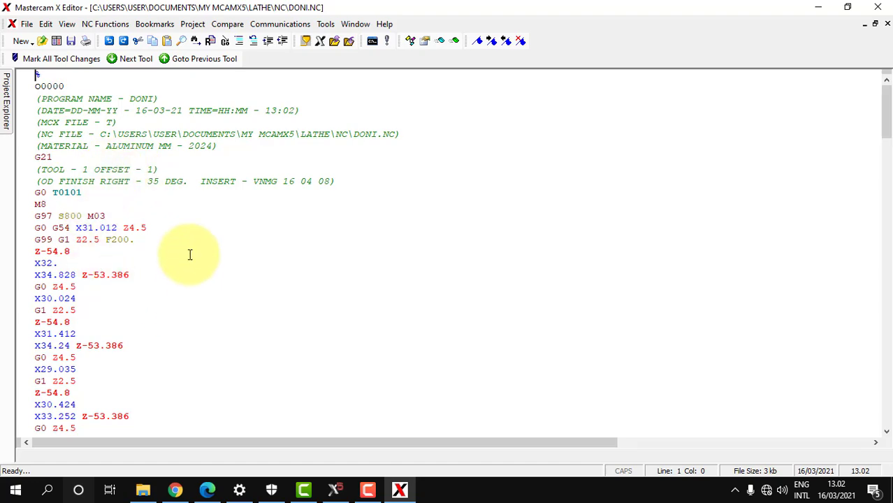
scroll(167, 269, down, 3)
scroll(159, 269, up, 3)
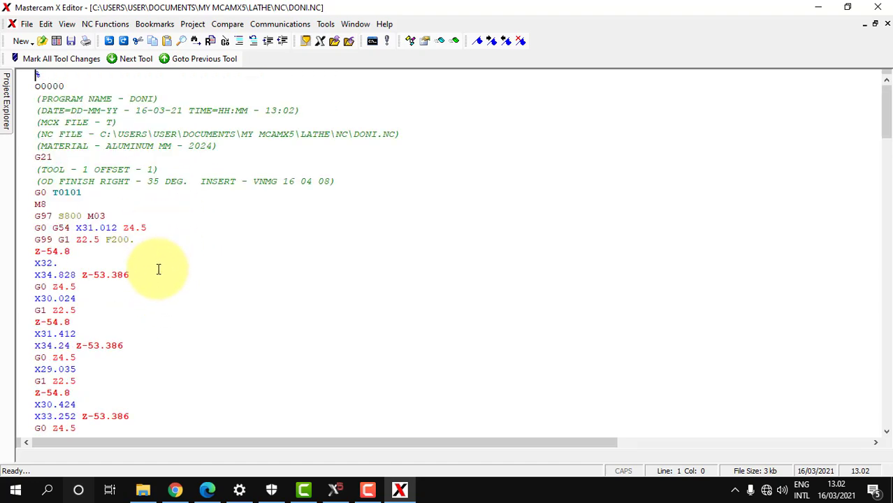
Step: Examine the posted NC code from the program header through the roughing moves, comparing it with the toolpaths in Mastercam Lathe
scroll(176, 305, down, 7)
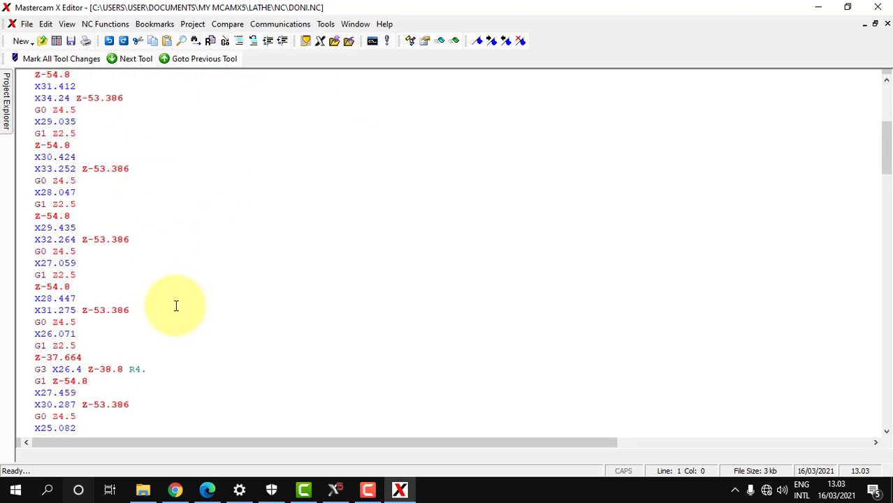
scroll(176, 305, down, 13)
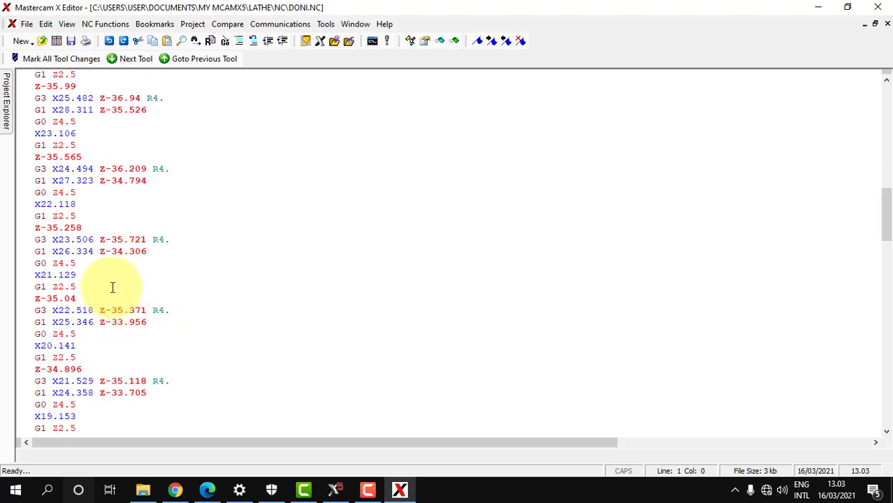
scroll(112, 287, up, 20)
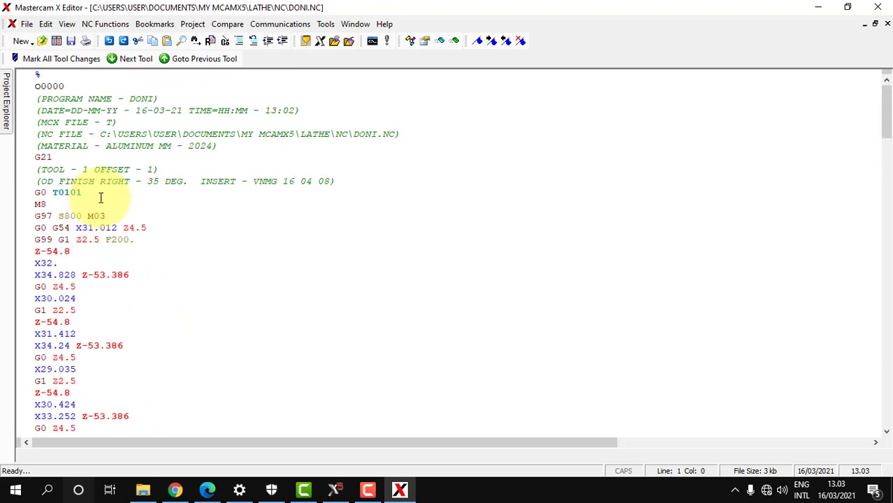
scroll(118, 237, down, 7)
scroll(128, 251, up, 7)
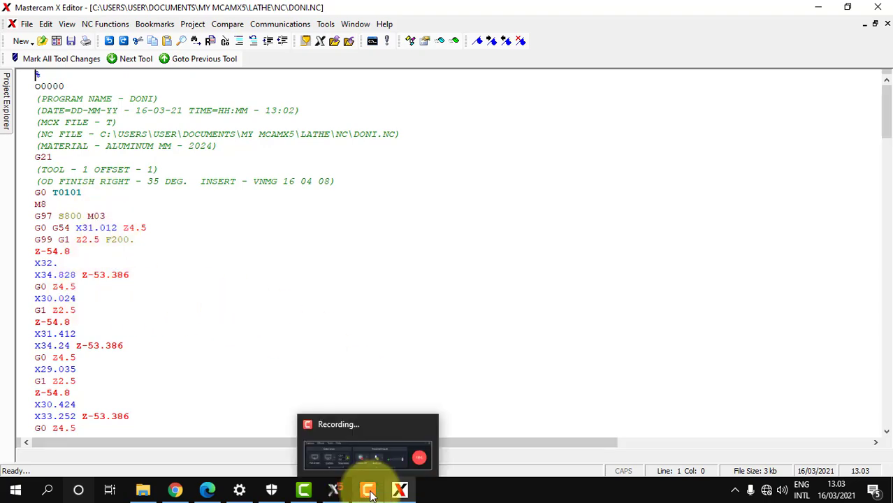
click(303, 489)
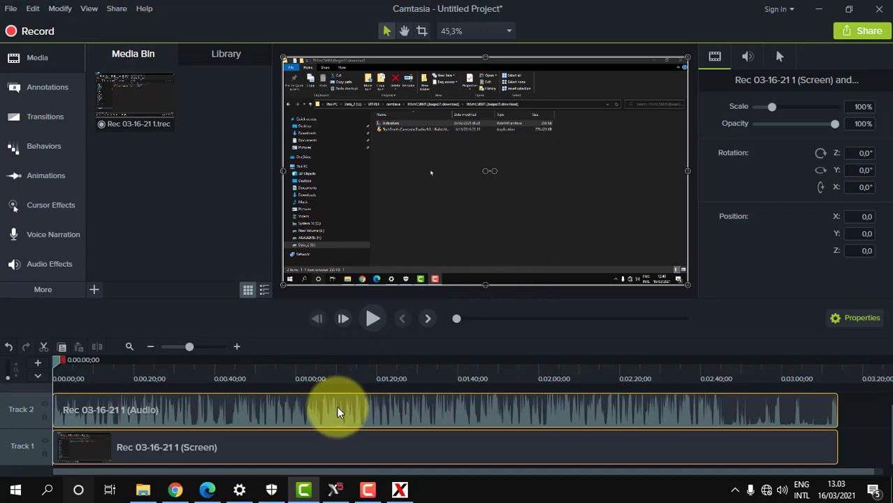
click(335, 489)
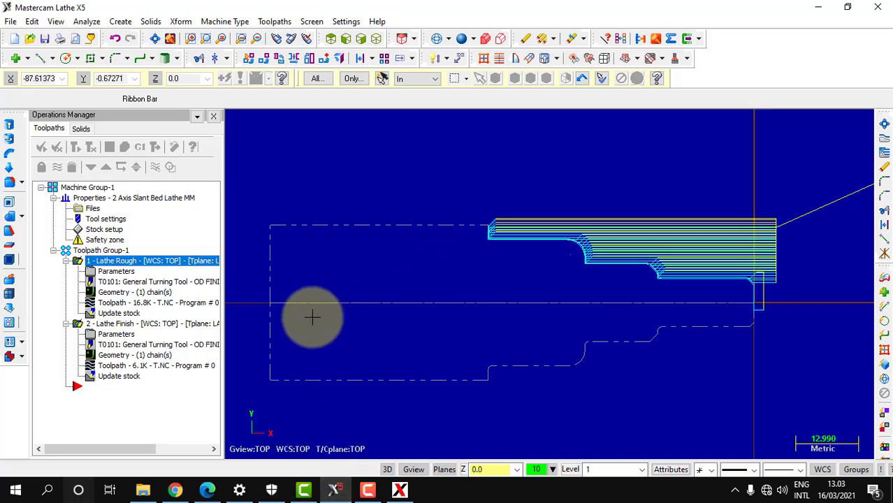
click(399, 489)
scroll(108, 354, down, 9)
scroll(108, 355, down, 19)
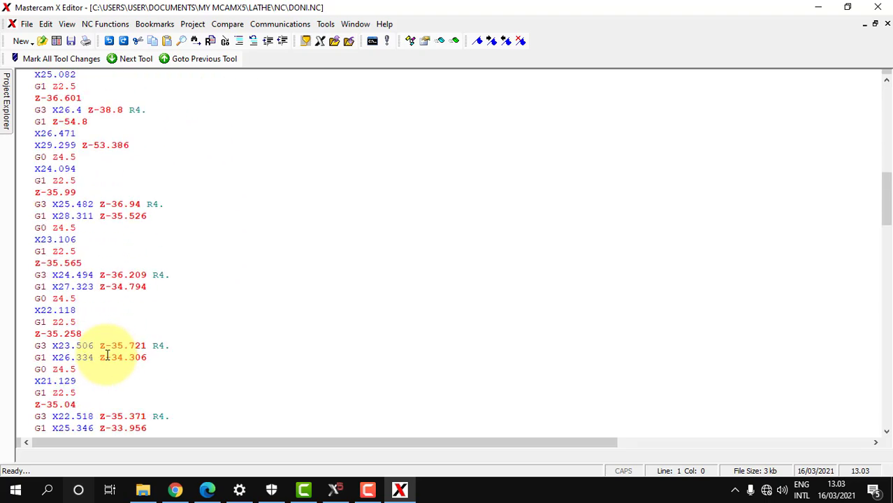
scroll(93, 310, up, 8)
scroll(93, 310, up, 20)
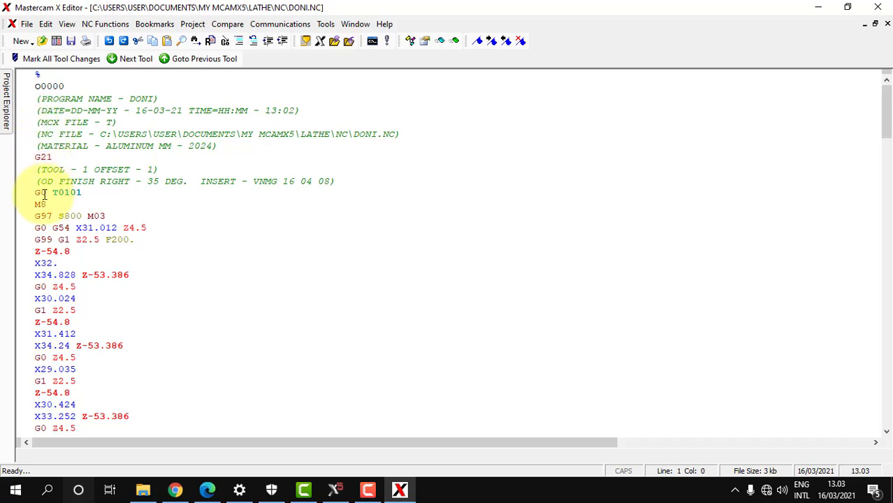
Step: Insert block numbers throughout the NC program, starting at 100 with an increment of 5, and check the numbered lines
click(102, 26)
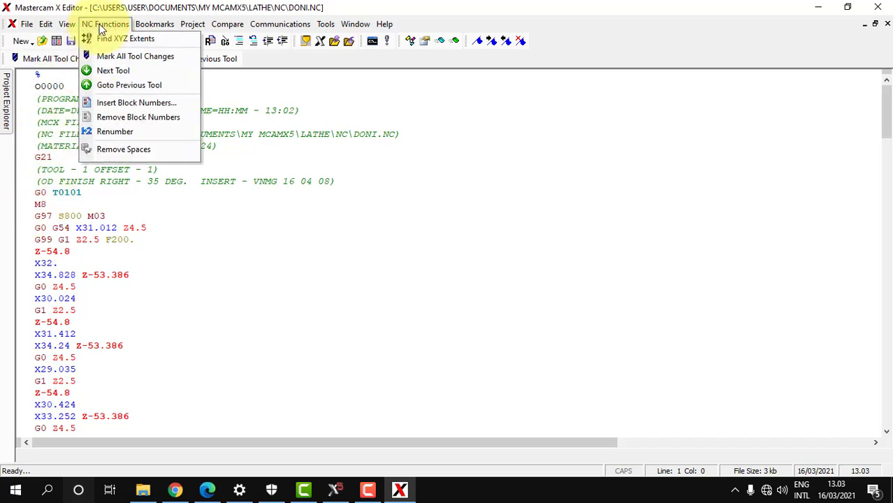
click(126, 102)
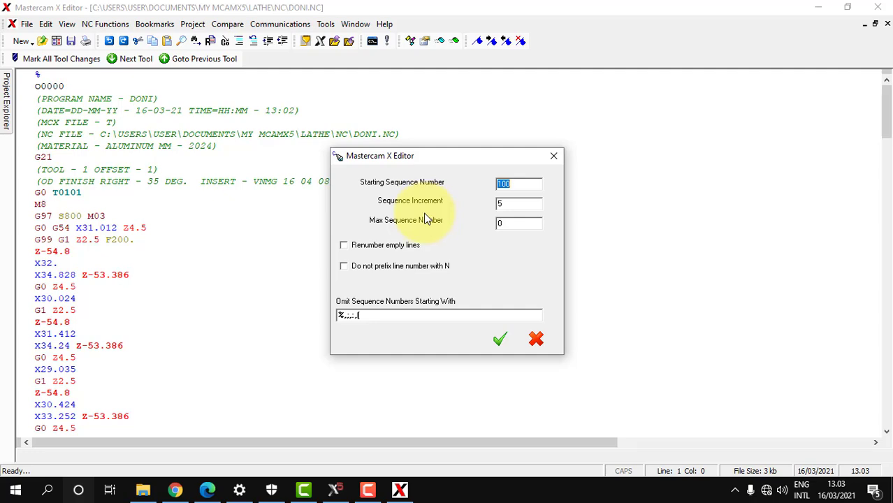
click(500, 340)
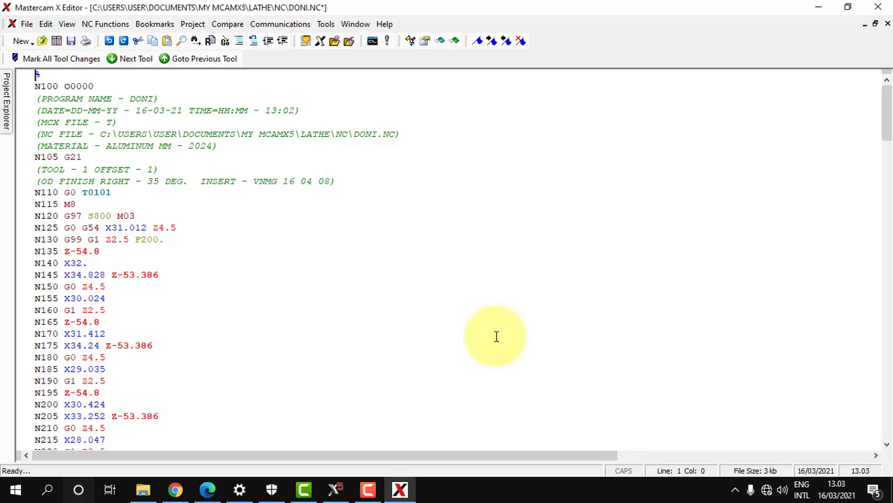
scroll(348, 314, down, 3)
scroll(349, 314, up, 3)
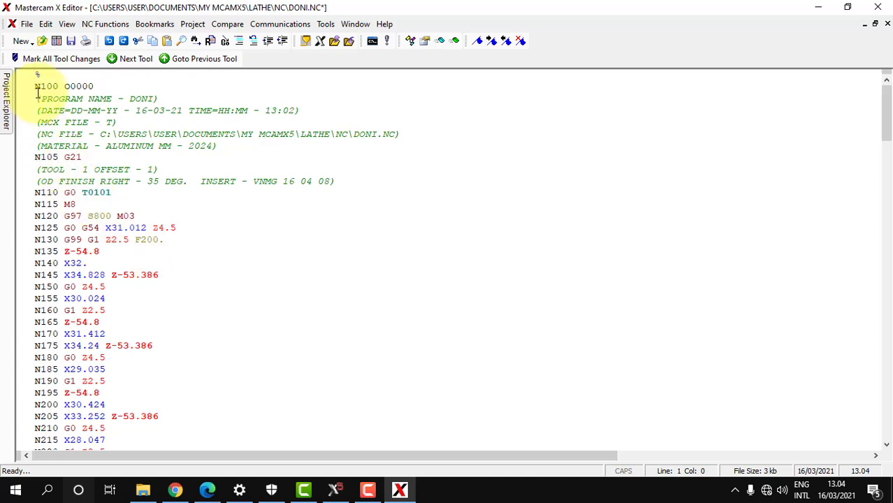
scroll(143, 340, down, 15)
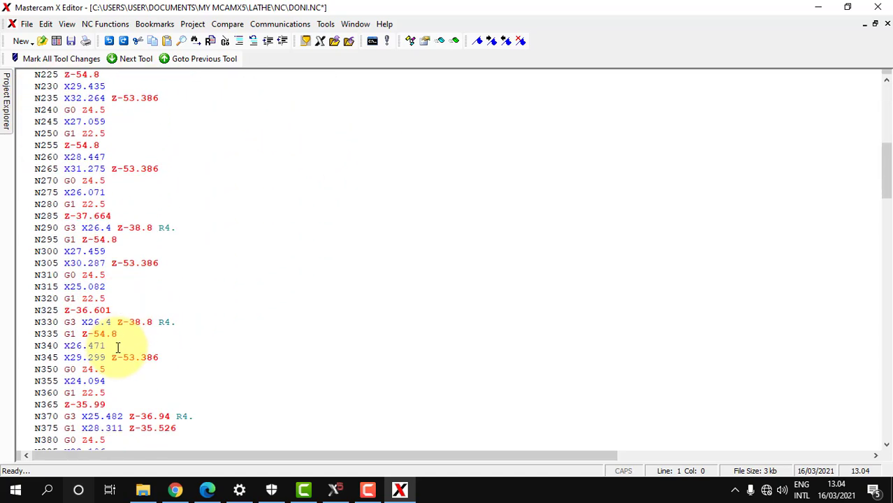
scroll(112, 348, down, 1)
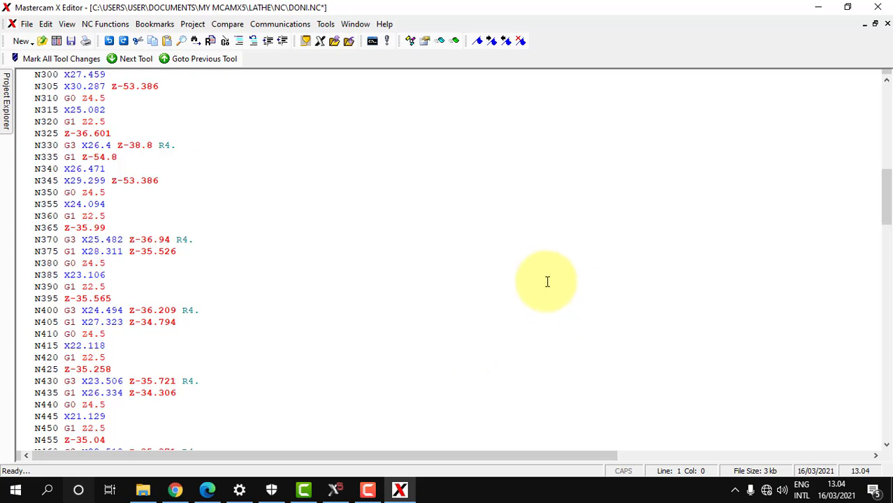
click(335, 487)
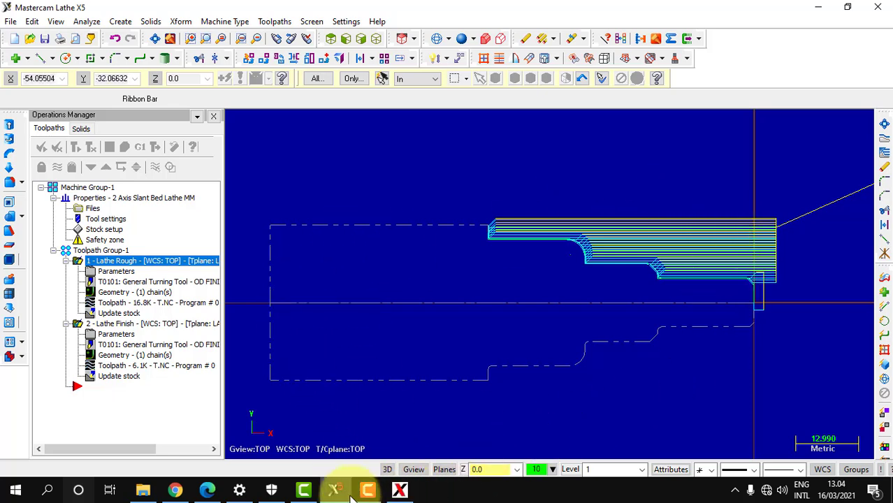
click(400, 490)
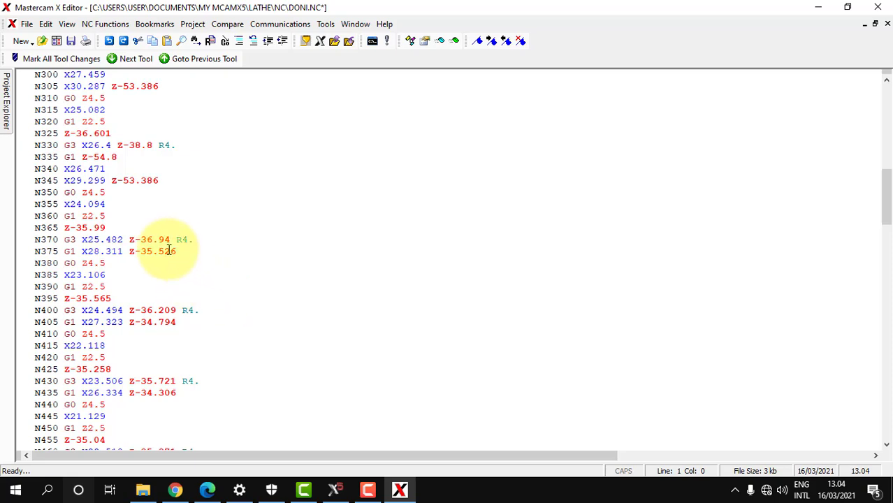
Step: Delete the header lines from block N100 through the tool description comment, and make the program's first line %015
scroll(159, 246, up, 6)
scroll(159, 246, up, 9)
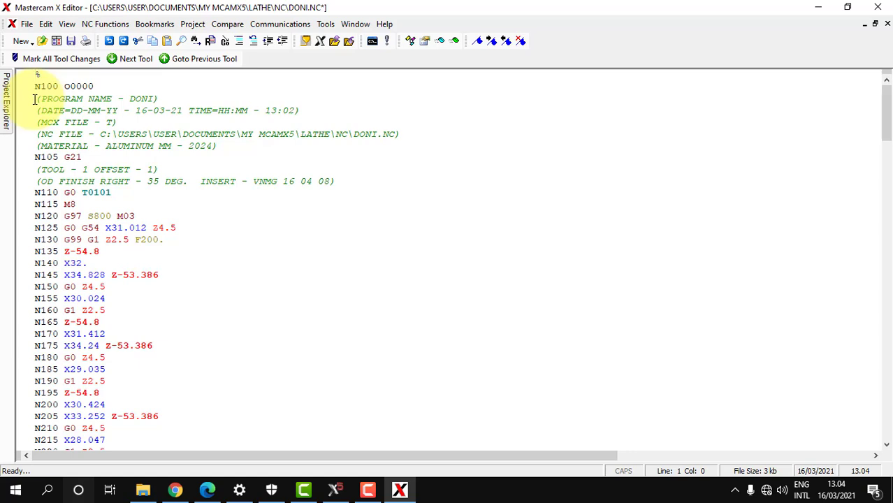
drag(34, 99, 342, 179)
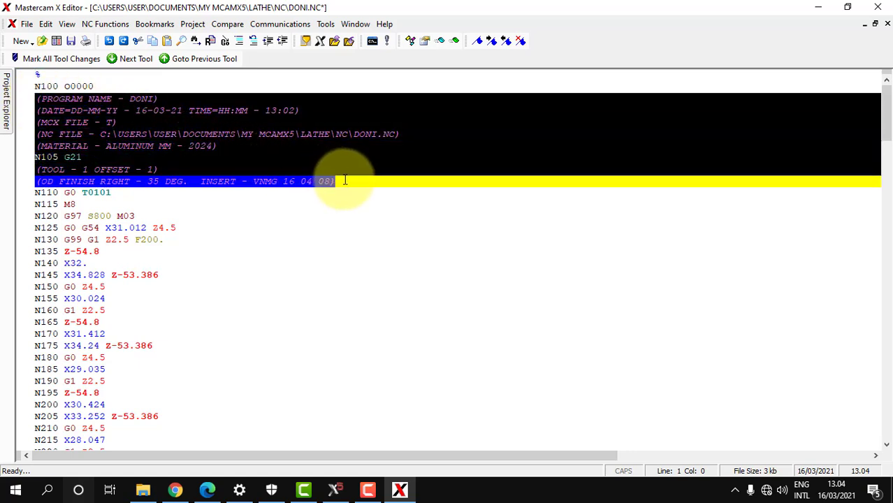
click(266, 242)
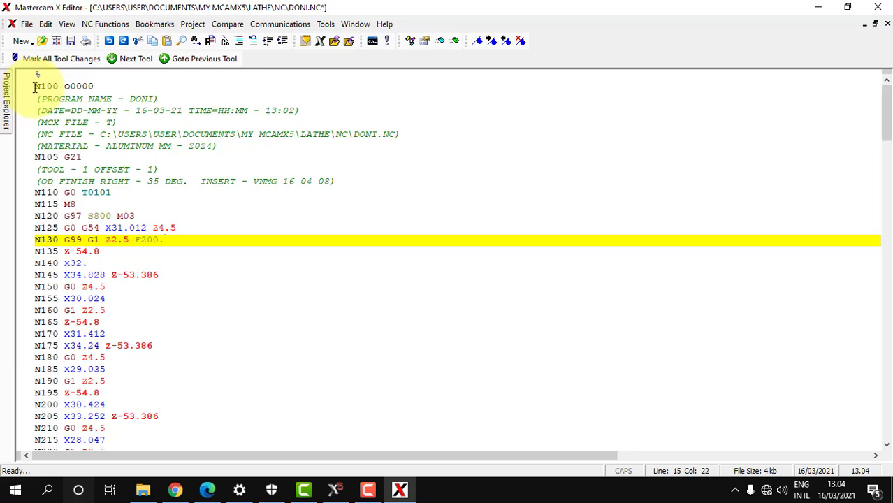
drag(33, 86, 351, 177)
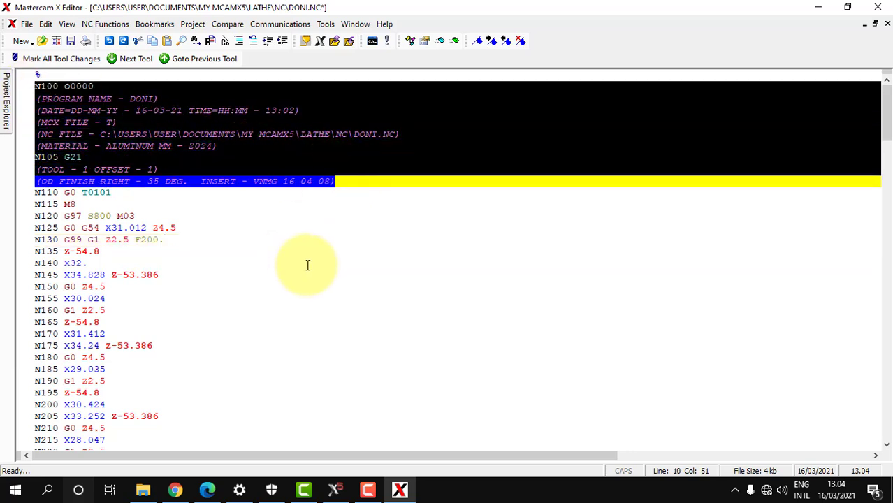
key(Delete)
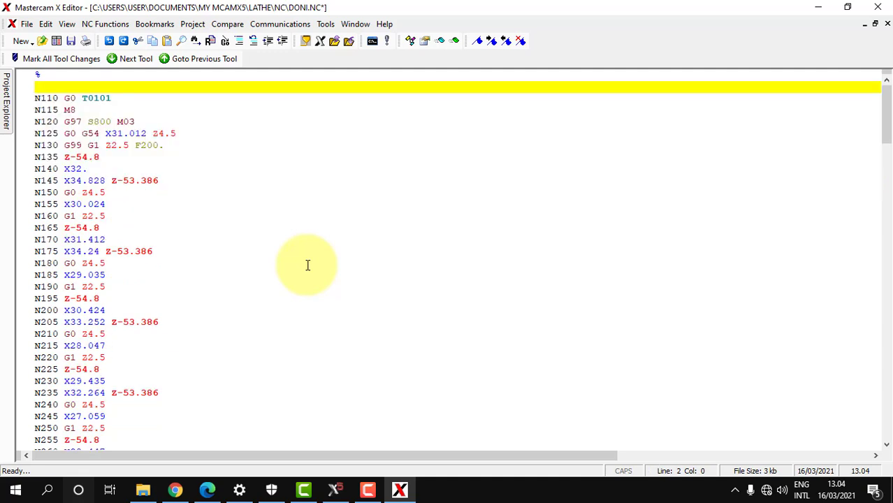
key(BackSpace)
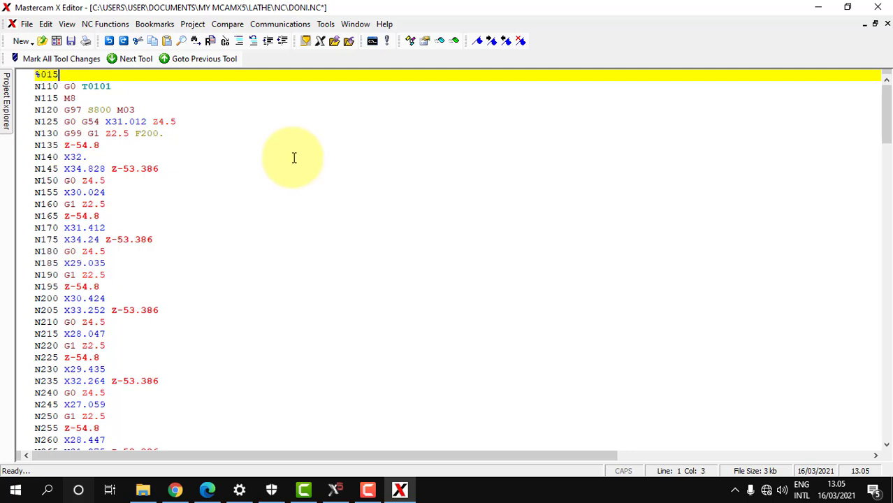
click(281, 156)
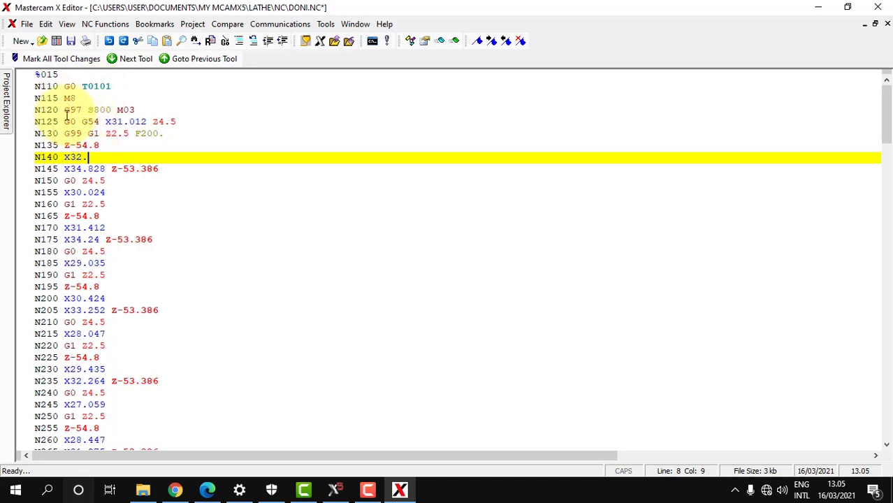
Step: Remove the G97 code from block N120 and the G54 code from block N125
click(85, 110)
key(BackSpace)
key(BackSpace)
key(BackSpace)
key(BackSpace)
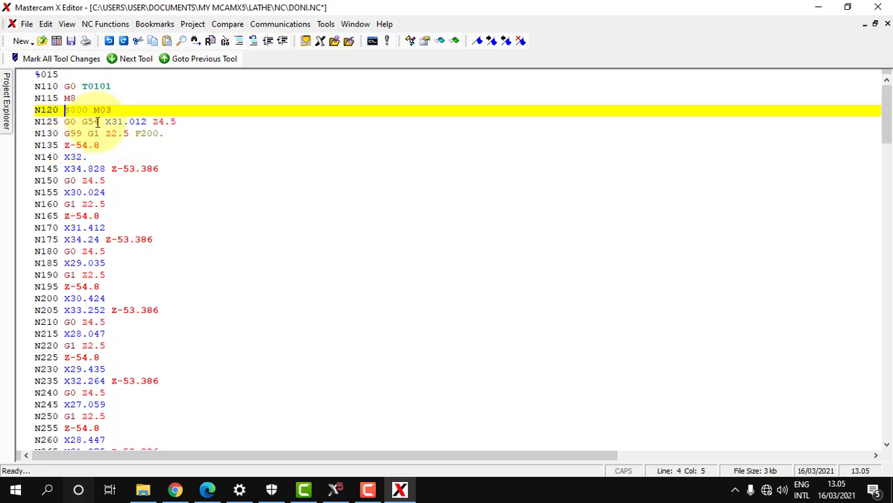
click(105, 121)
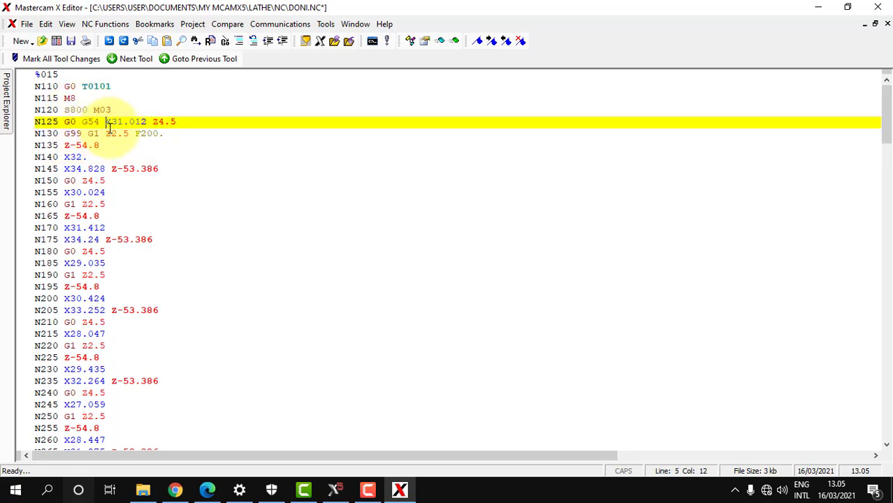
key(BackSpace)
key(BackSpace)
key(BackSpace)
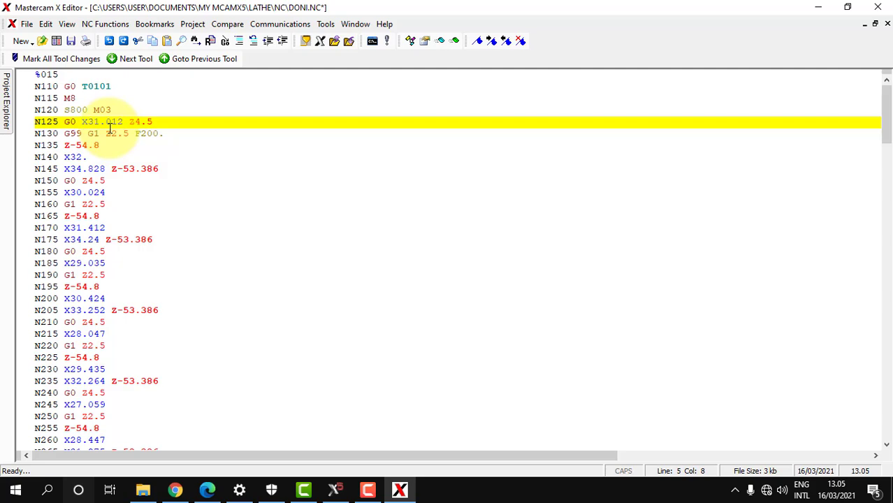
Step: Review the edited NC program from the first block through the finishing moves and back to the start
scroll(279, 234, down, 16)
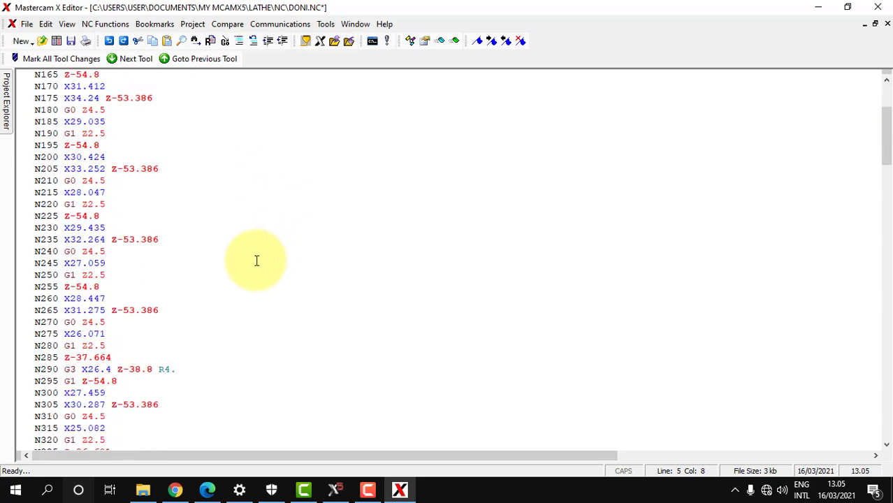
scroll(180, 283, up, 10)
scroll(180, 283, up, 6)
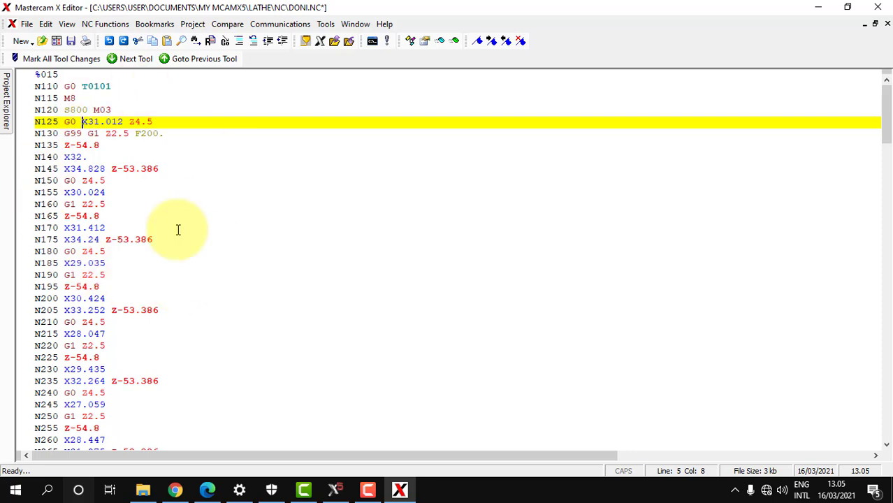
scroll(139, 272, down, 4)
scroll(126, 283, up, 4)
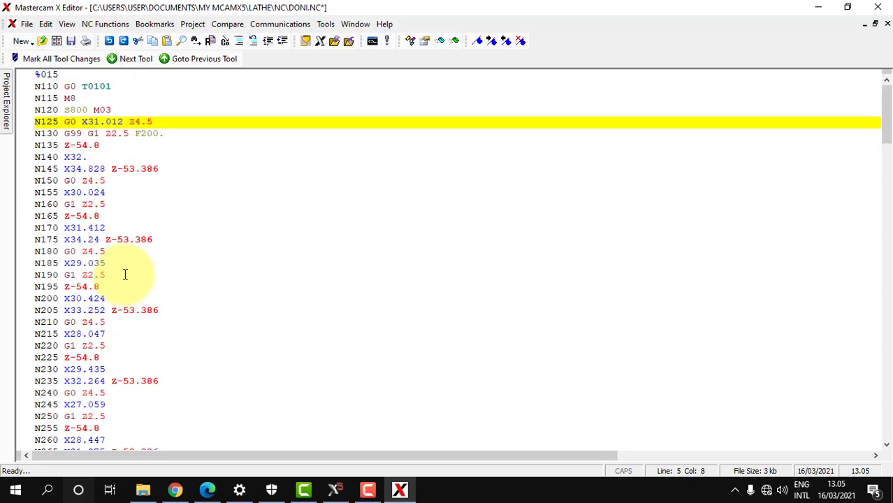
scroll(119, 306, down, 8)
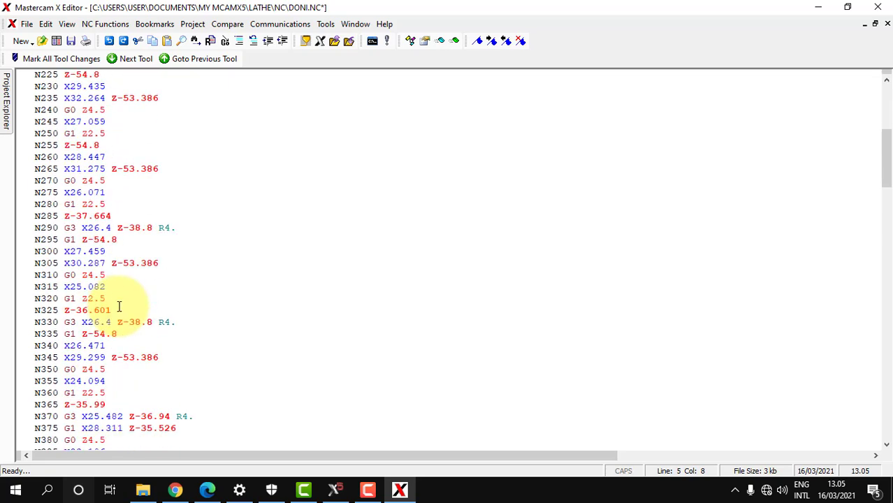
scroll(120, 306, down, 20)
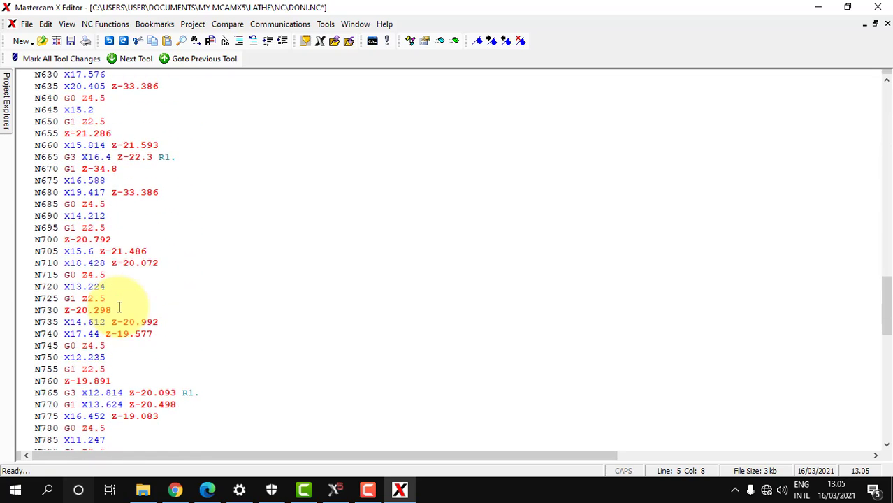
scroll(119, 308, down, 20)
scroll(121, 307, up, 1)
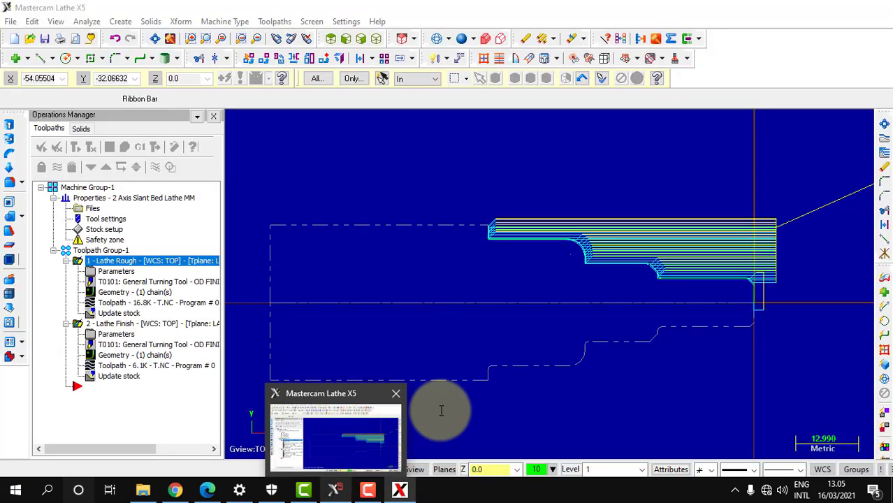
scroll(283, 308, up, 20)
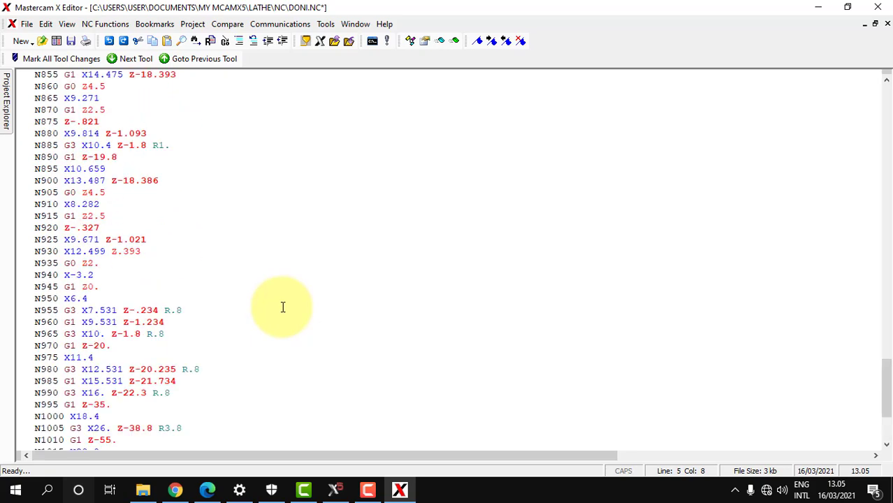
scroll(283, 308, up, 20)
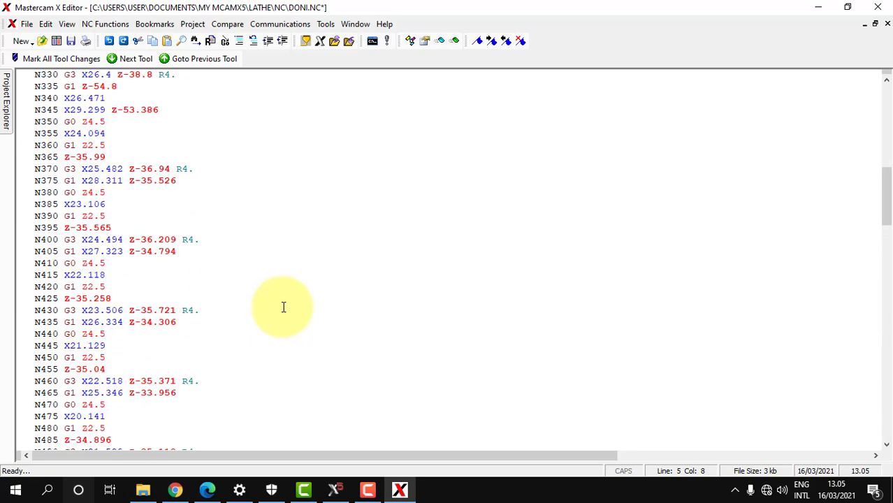
scroll(283, 308, up, 5)
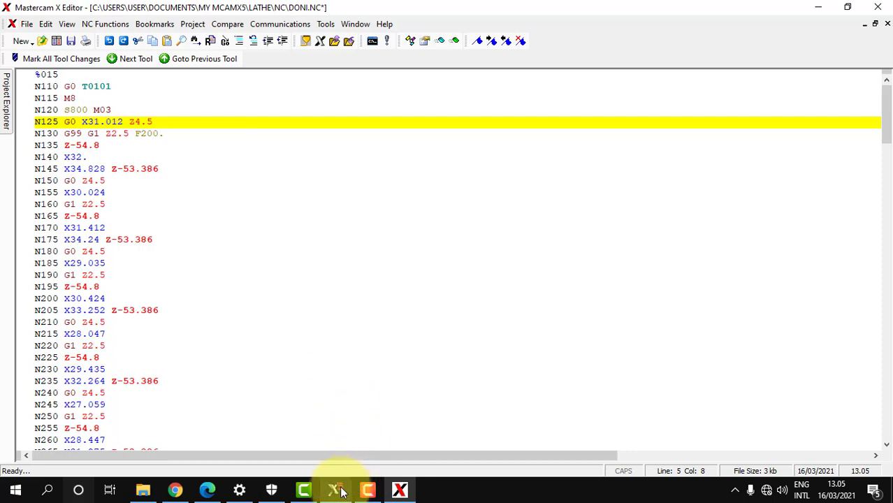
mouse_move(340, 492)
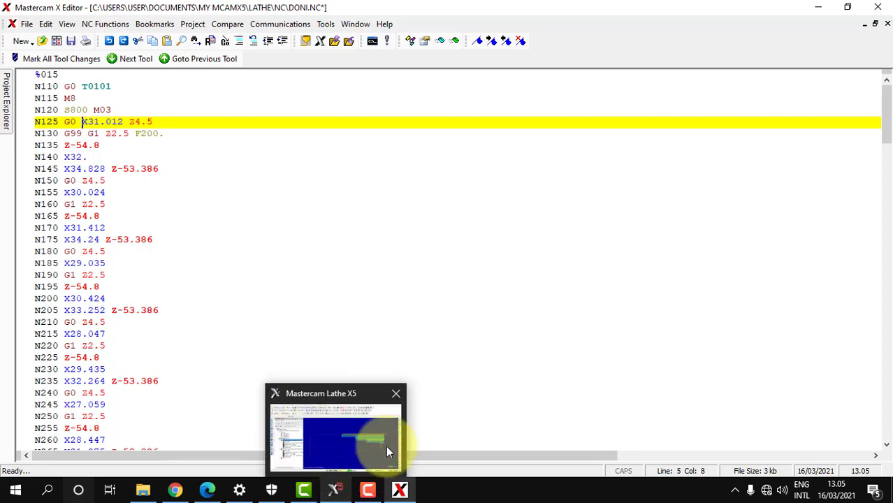